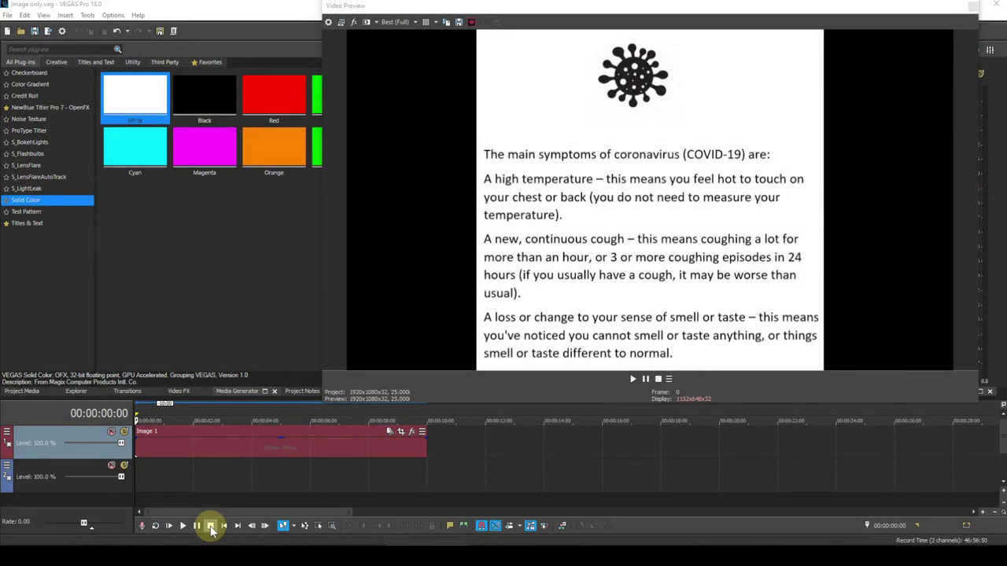
# Step: Keyframe the Pan/Crop so the image starts below the frame and ends above it at 00:00:10:00
pyautogui.click(400, 433)
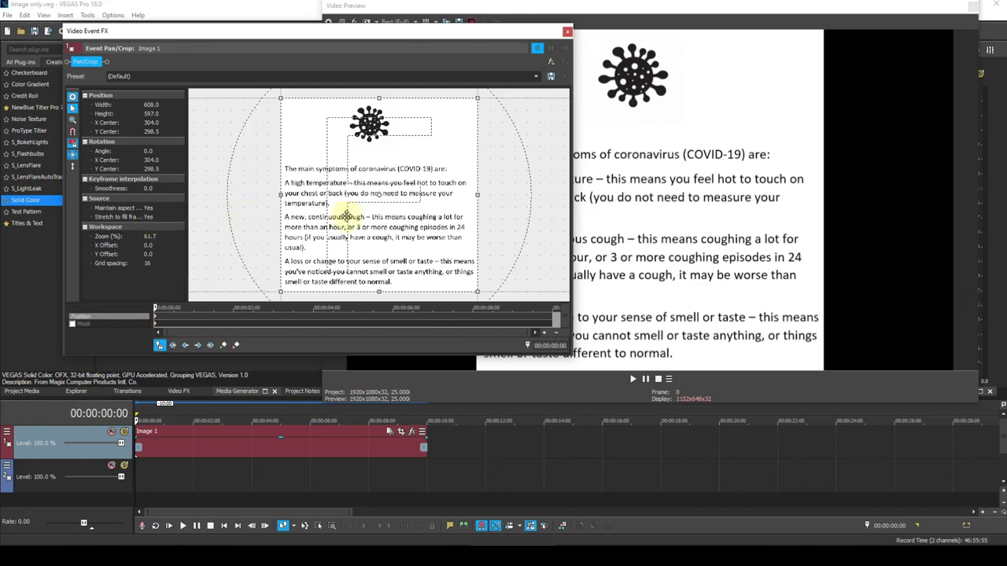
pyautogui.moveTo(367, 221); pyautogui.dragTo(366, 27)
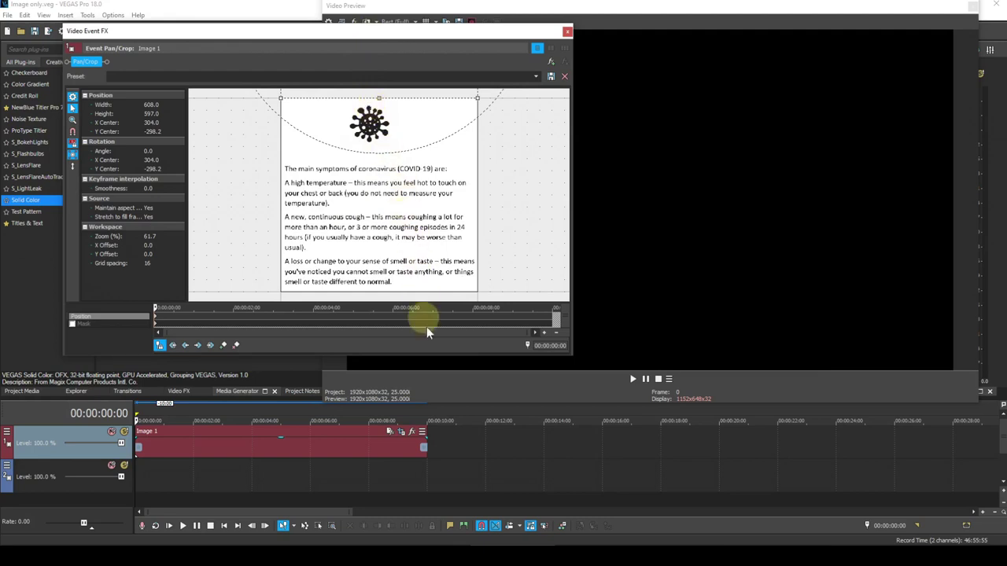
pyautogui.click(429, 474)
pyautogui.click(428, 474)
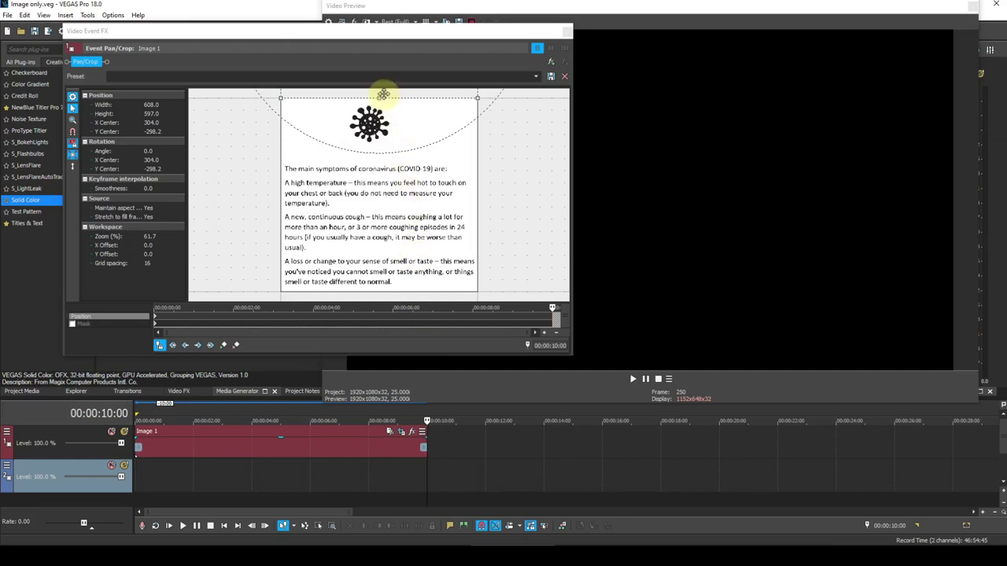
pyautogui.click(383, 94)
pyautogui.moveTo(383, 94); pyautogui.dragTo(384, 480)
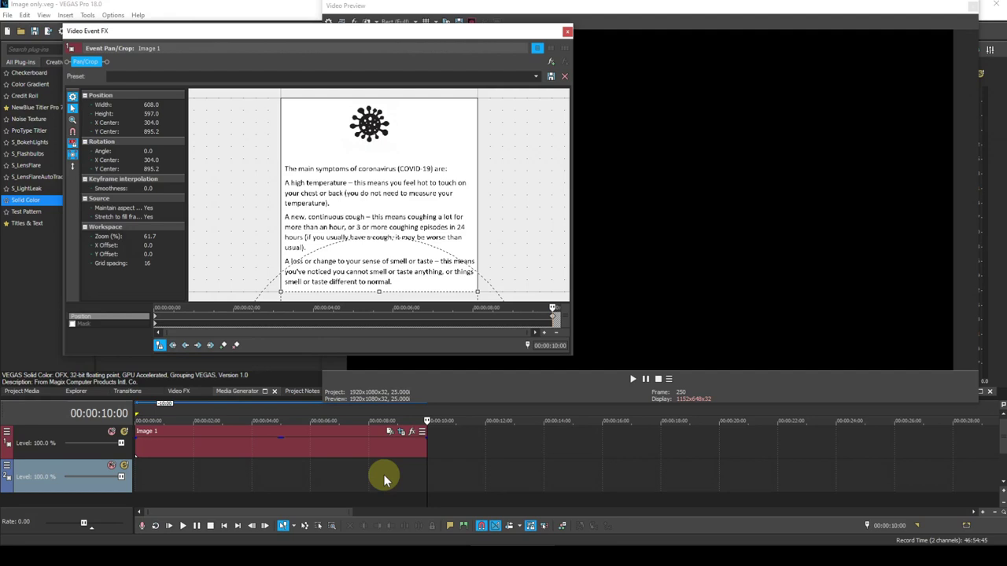
pyautogui.click(225, 527)
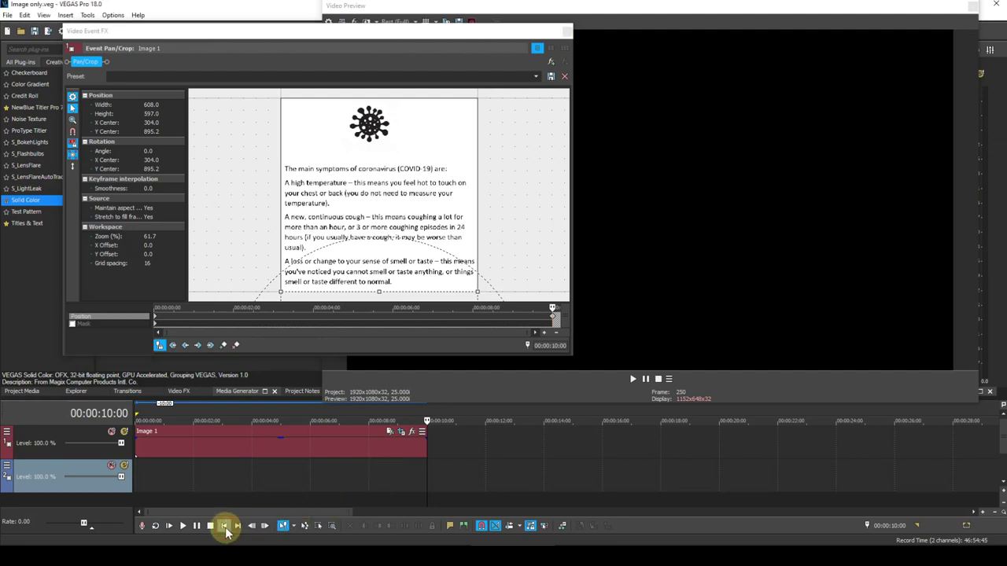
pyautogui.click(184, 527)
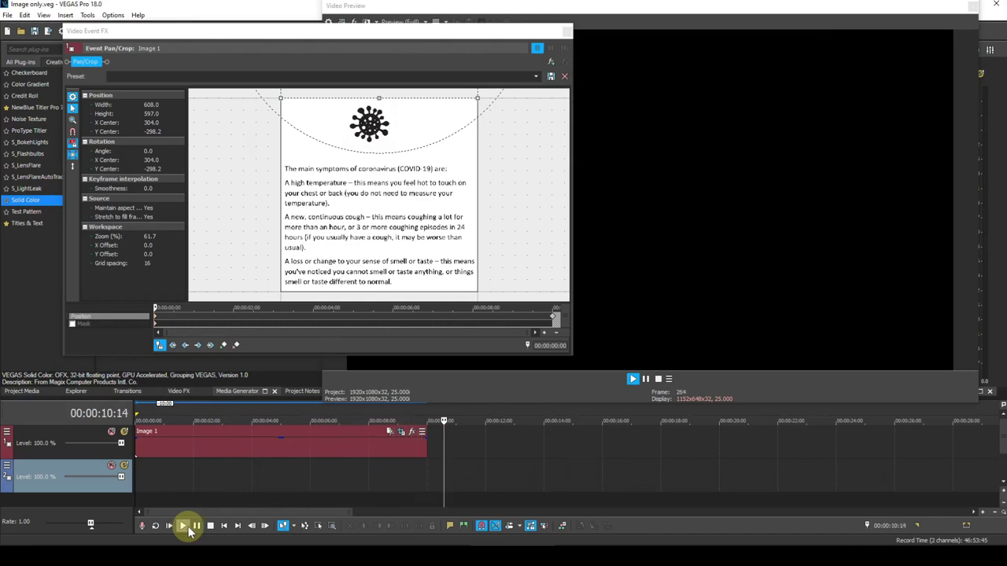
pyautogui.click(210, 526)
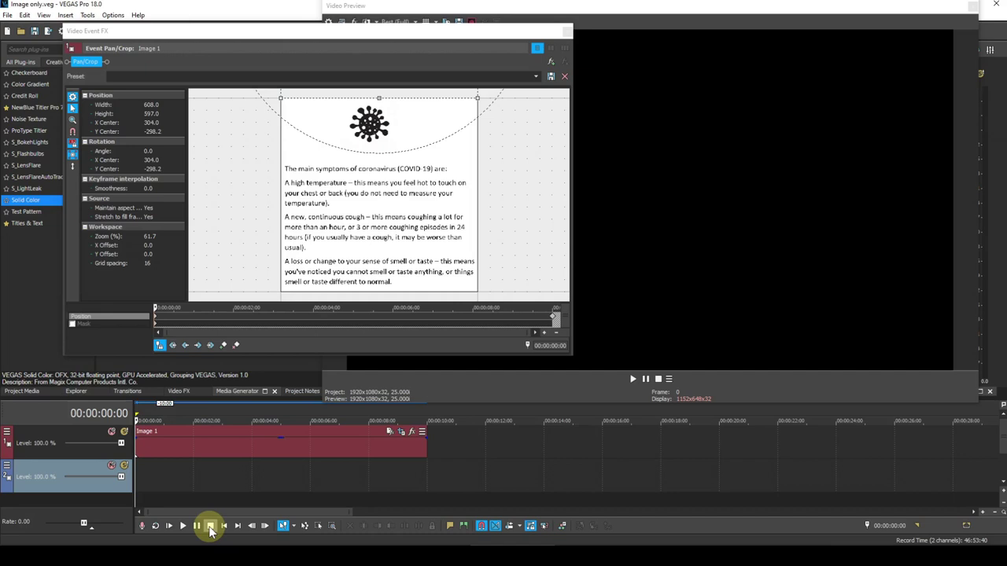
# Step: Place a White solid-colour clip on track 2 beneath the image
pyautogui.click(207, 435)
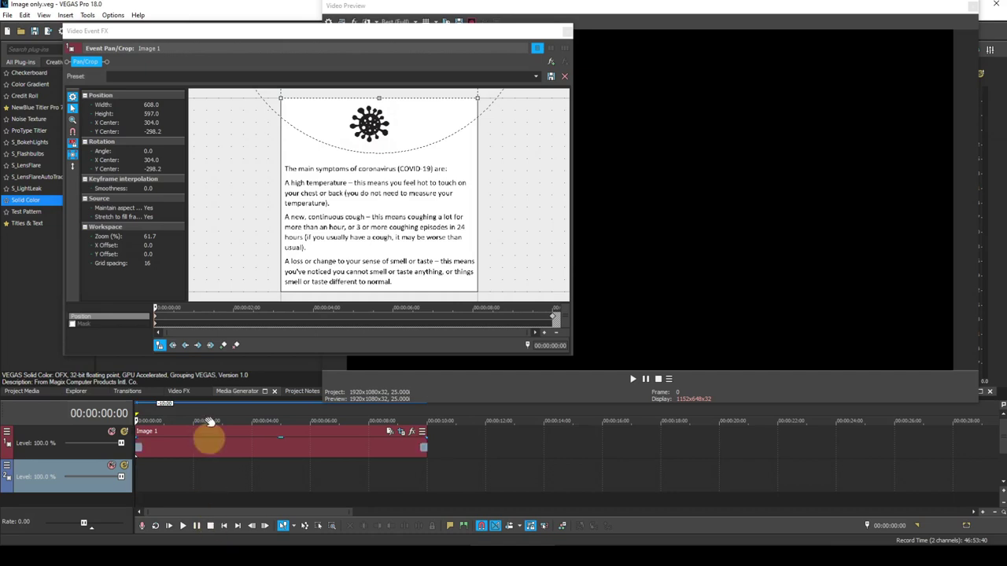
pyautogui.moveTo(251, 36); pyautogui.dragTo(499, 31)
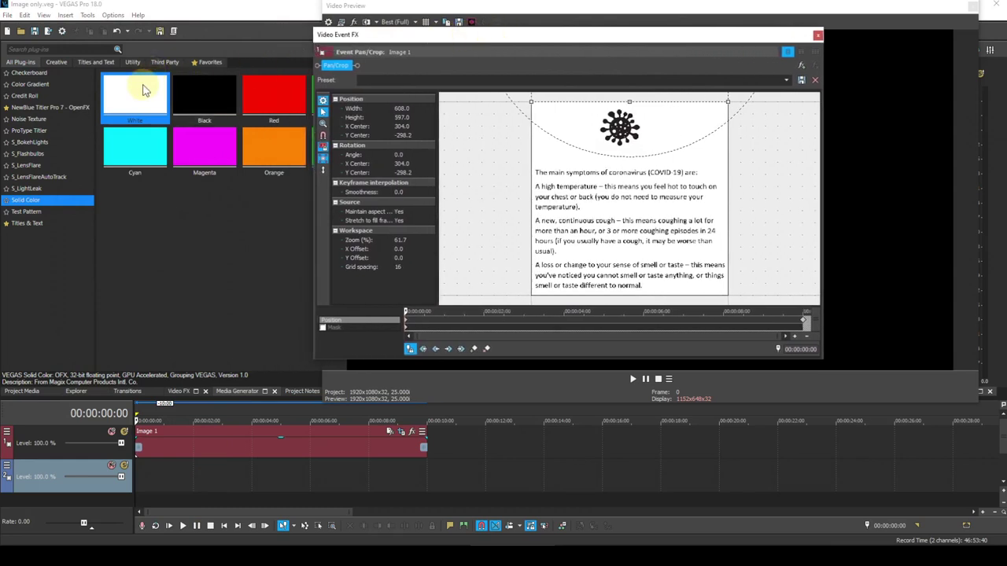
pyautogui.moveTo(135, 93); pyautogui.dragTo(140, 475)
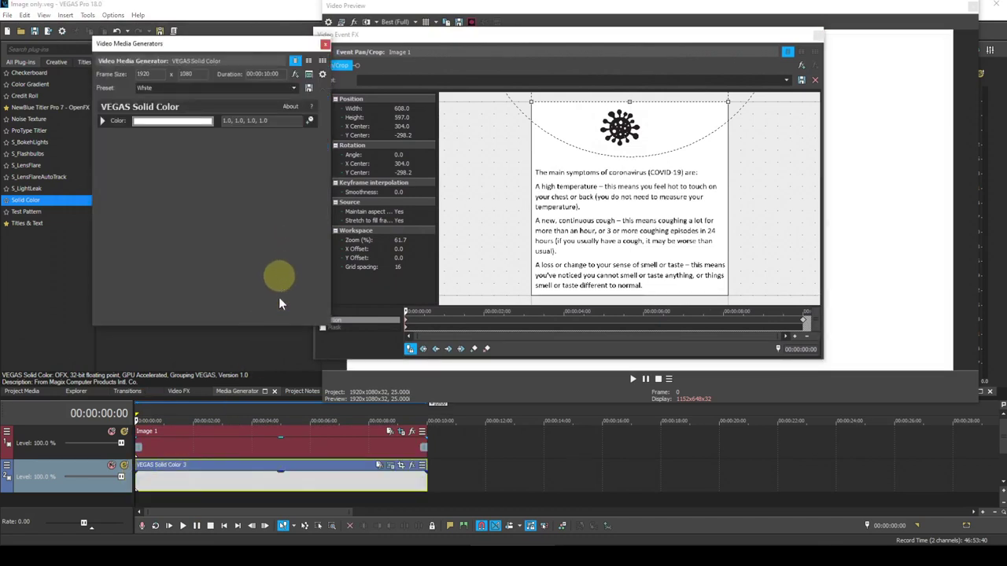
# Step: Preview the playback over the white background, then close the Pan/Crop settings
pyautogui.click(183, 527)
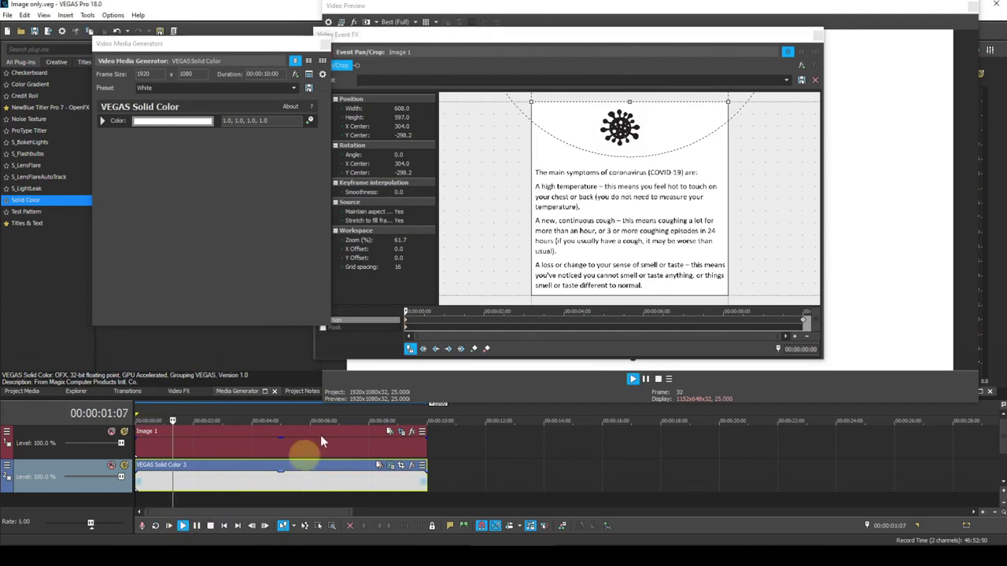
pyautogui.moveTo(603, 34); pyautogui.dragTo(361, 38)
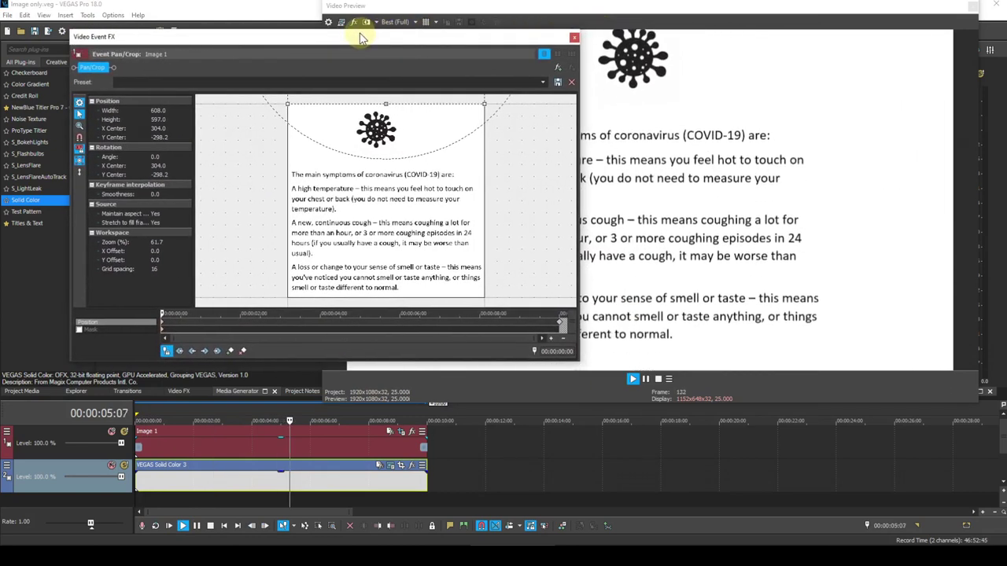
pyautogui.click(211, 529)
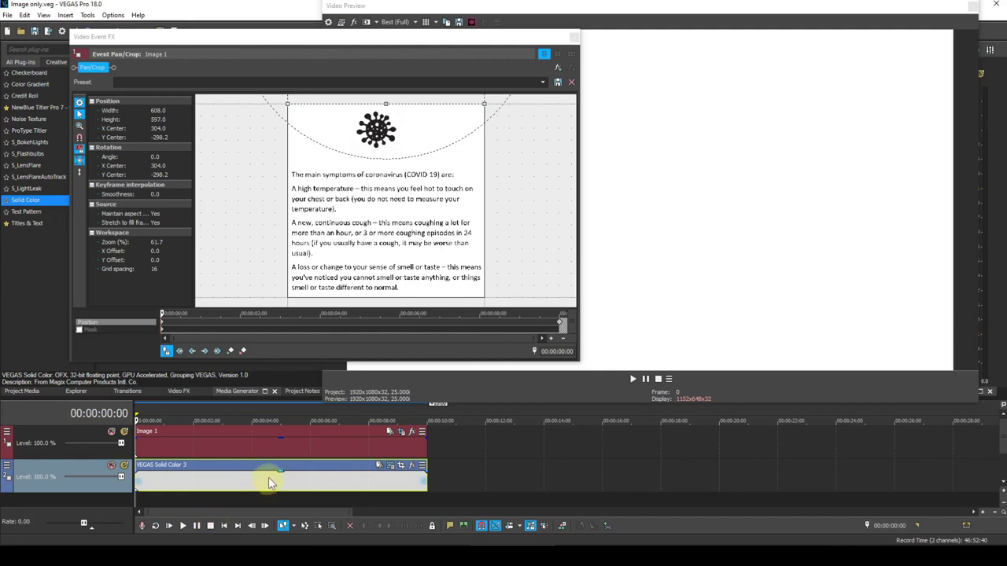
pyautogui.click(545, 55)
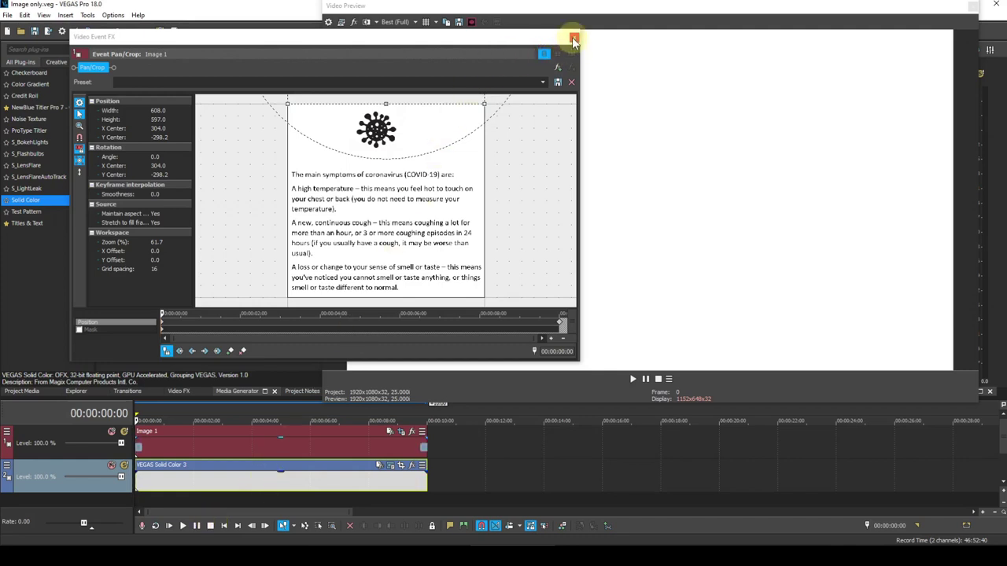
pyautogui.click(573, 38)
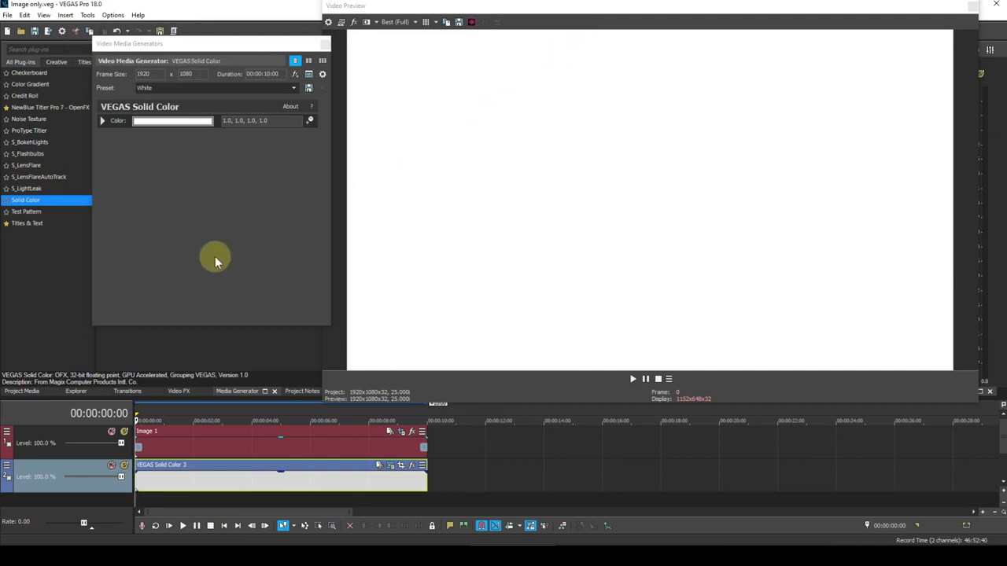
# Step: Move the playhead to 00:00:03:23 and bring up the Plug-In Chooser for the Image 1 event
pyautogui.click(250, 411)
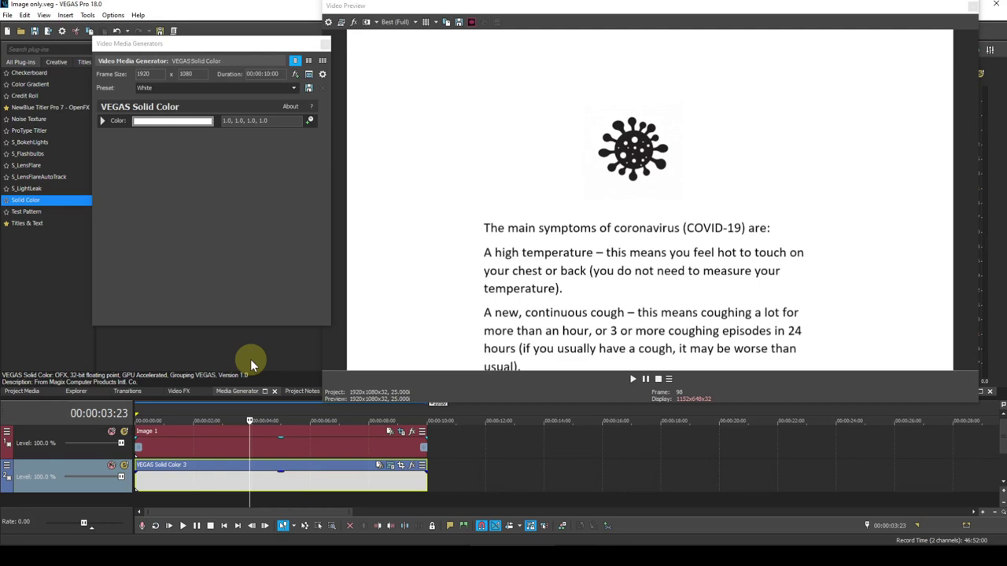
pyautogui.click(412, 432)
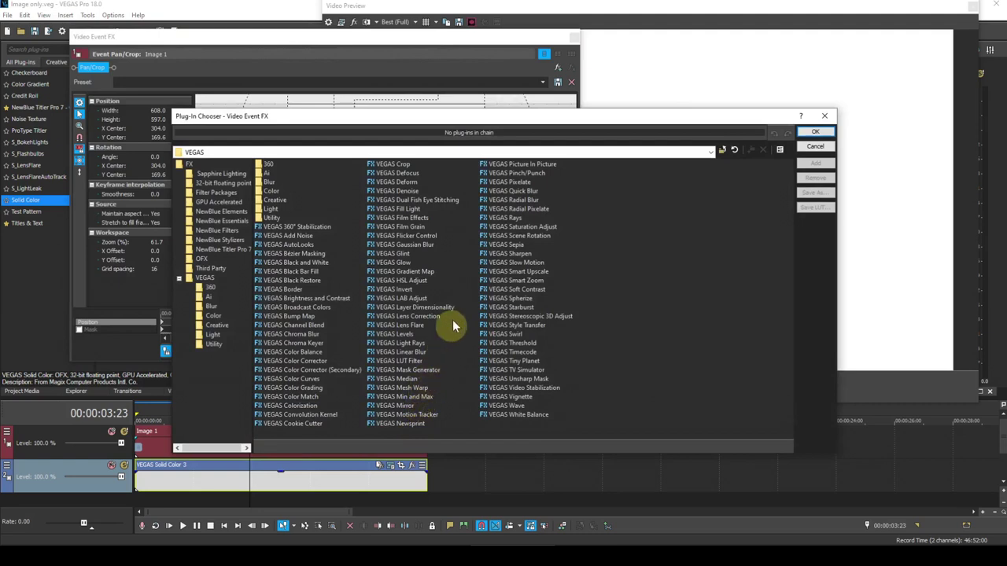
# Step: Add VEGAS Sepia to the image with blending strength 1.000 and blending falloff 0.700
pyautogui.click(498, 246)
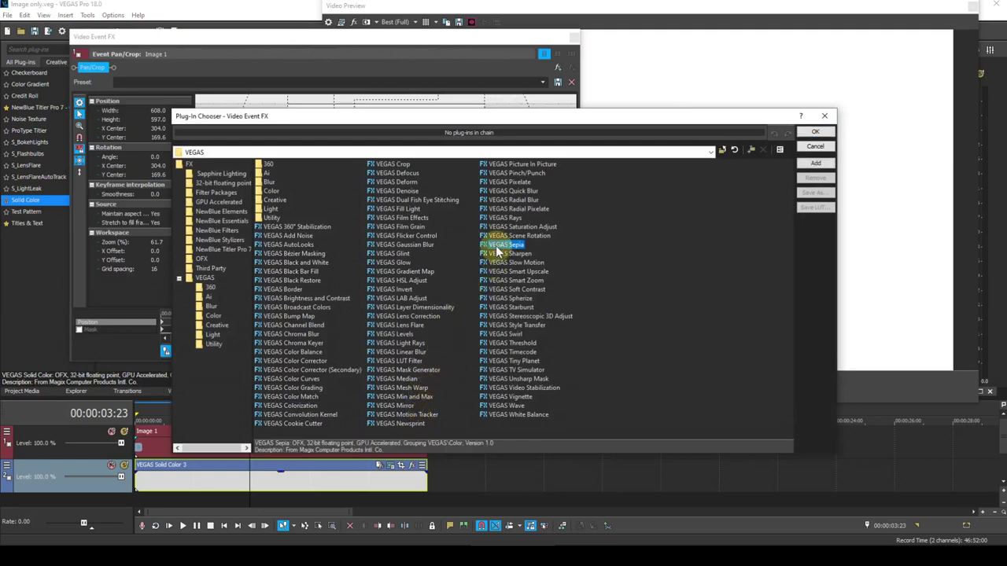
pyautogui.click(810, 132)
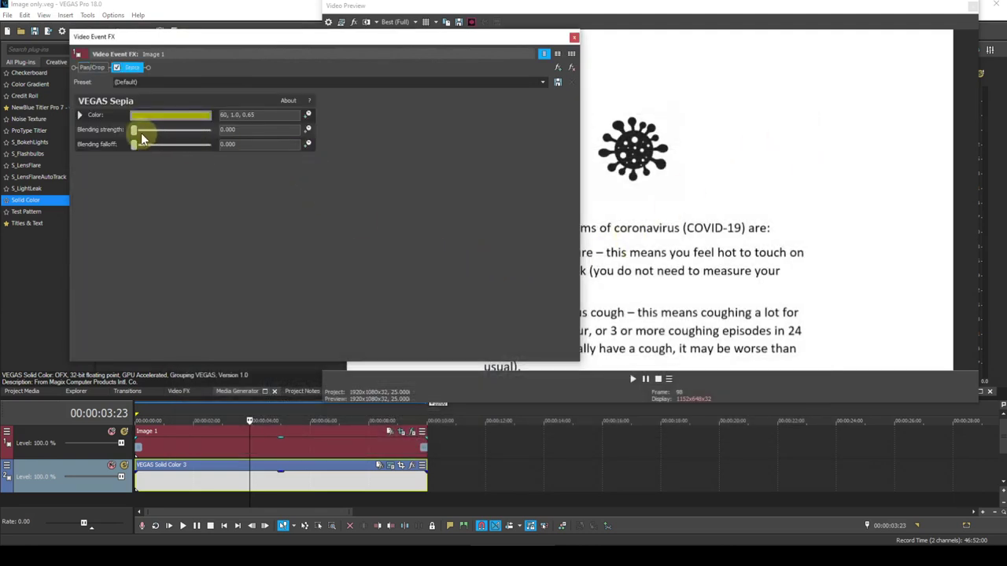
pyautogui.moveTo(137, 131); pyautogui.dragTo(247, 132)
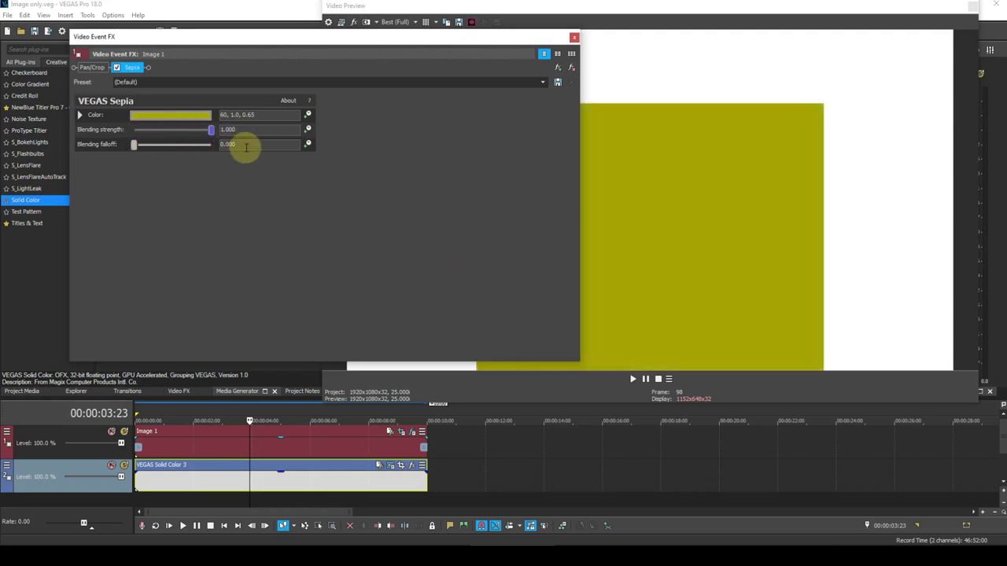
pyautogui.click(222, 145)
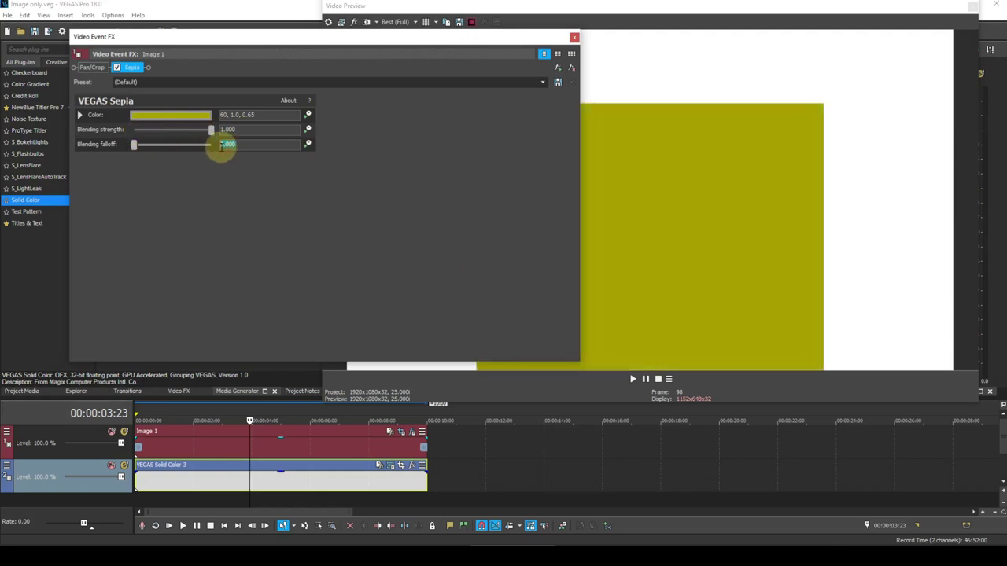
pyautogui.press('BackSpace')
pyautogui.write('7')
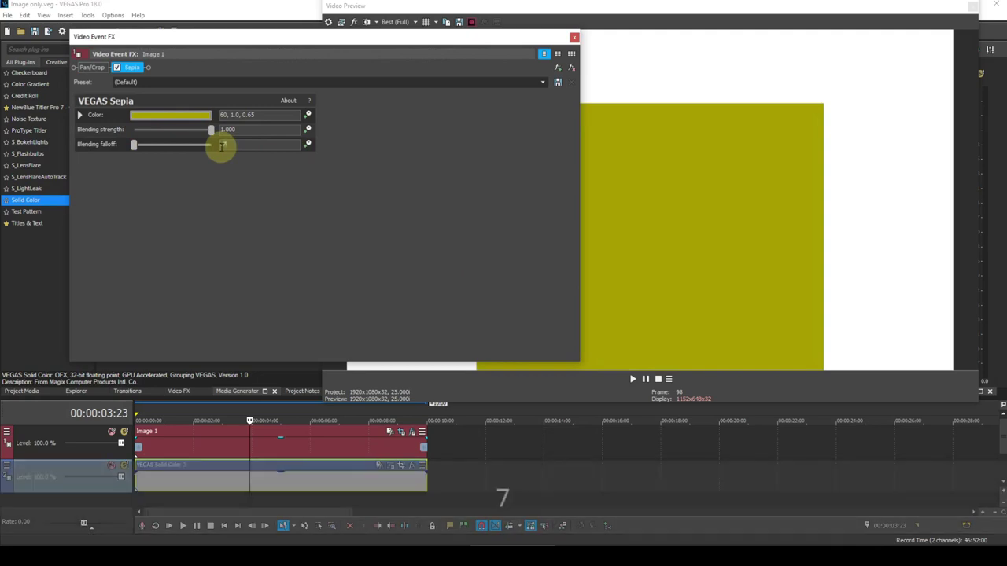
pyautogui.press('Return')
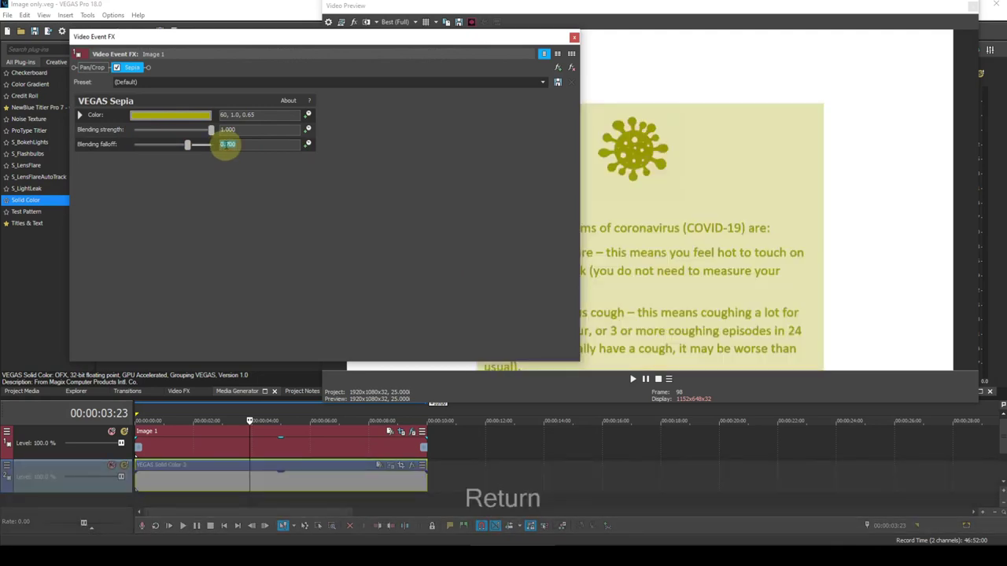
pyautogui.click(573, 39)
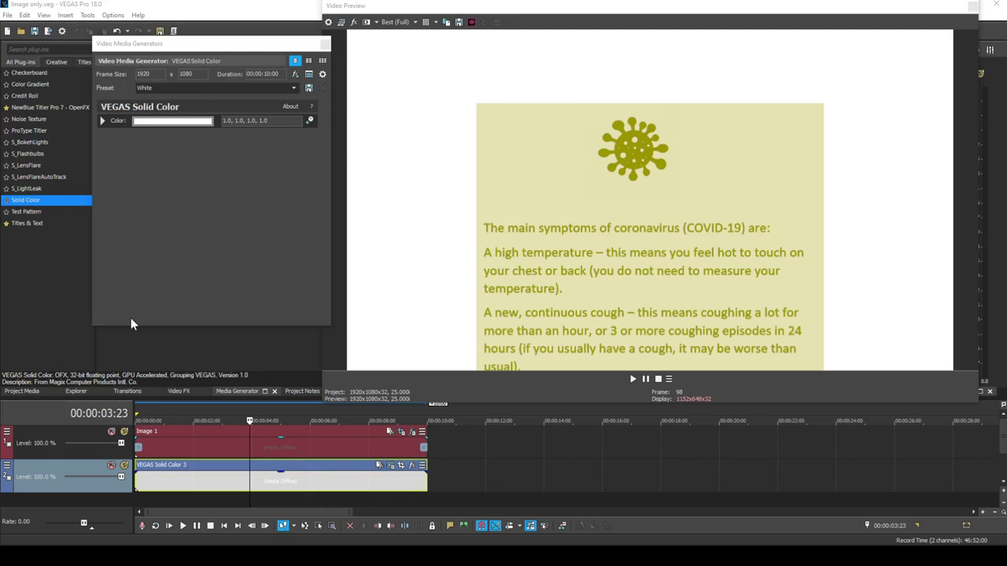
# Step: Sample a pale yellow paper tone (0.89, 0.89, 0.7) for the solid background, then return to the start
pyautogui.click(186, 122)
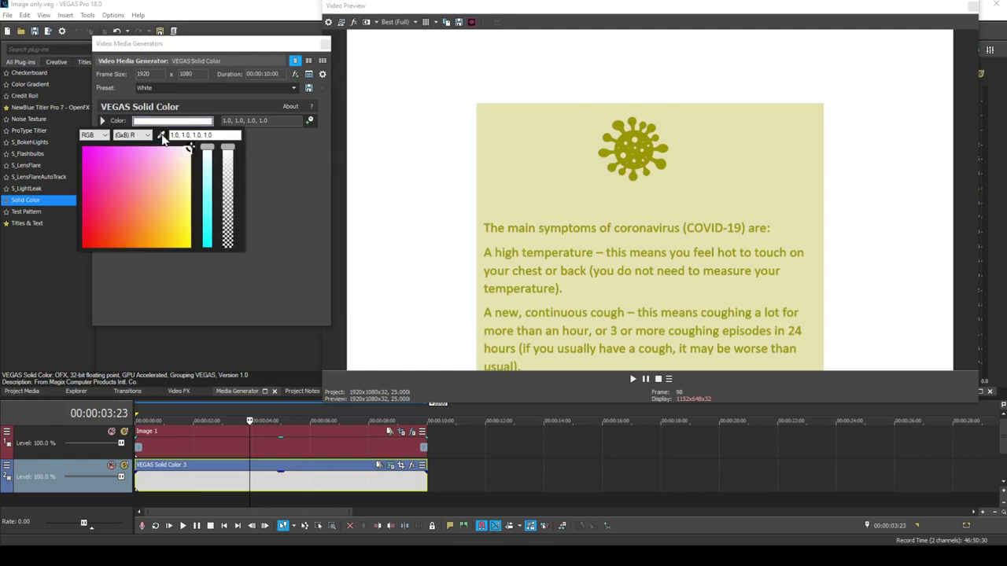
pyautogui.click(162, 136)
pyautogui.click(540, 165)
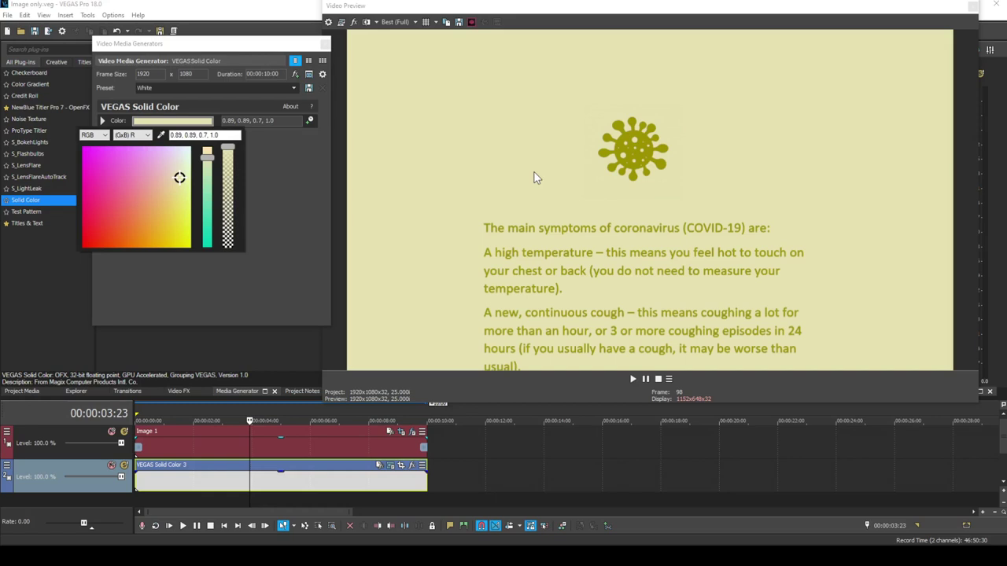
pyautogui.click(224, 527)
pyautogui.click(223, 526)
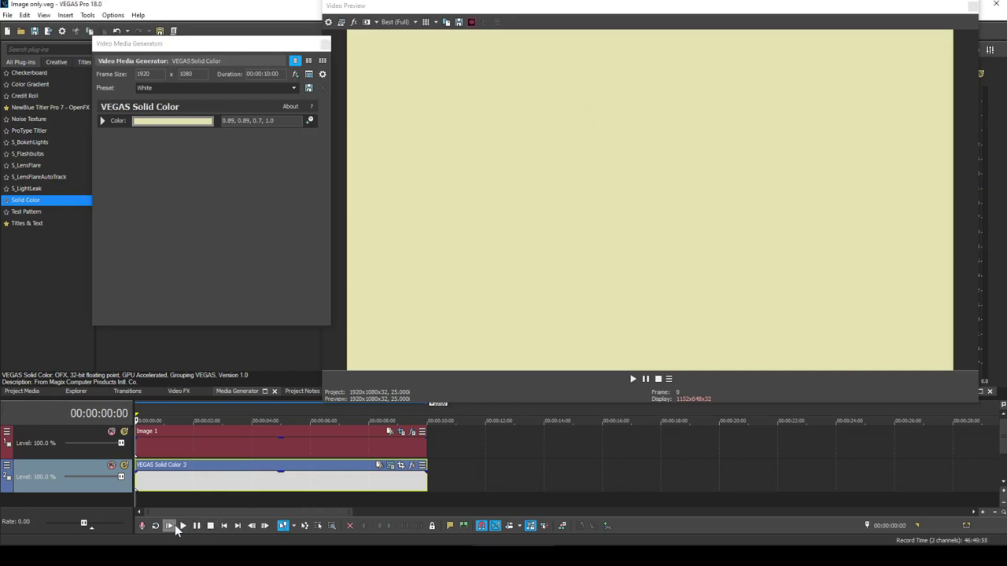
# Step: Preview the timeline from the start, stop playback, and switch over to GIMP
pyautogui.click(182, 526)
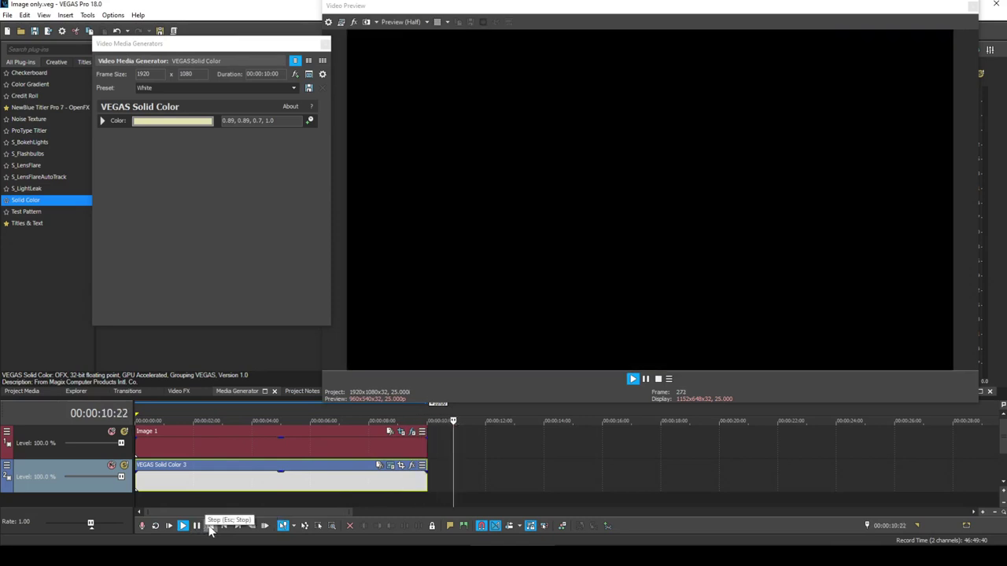
pyautogui.click(210, 527)
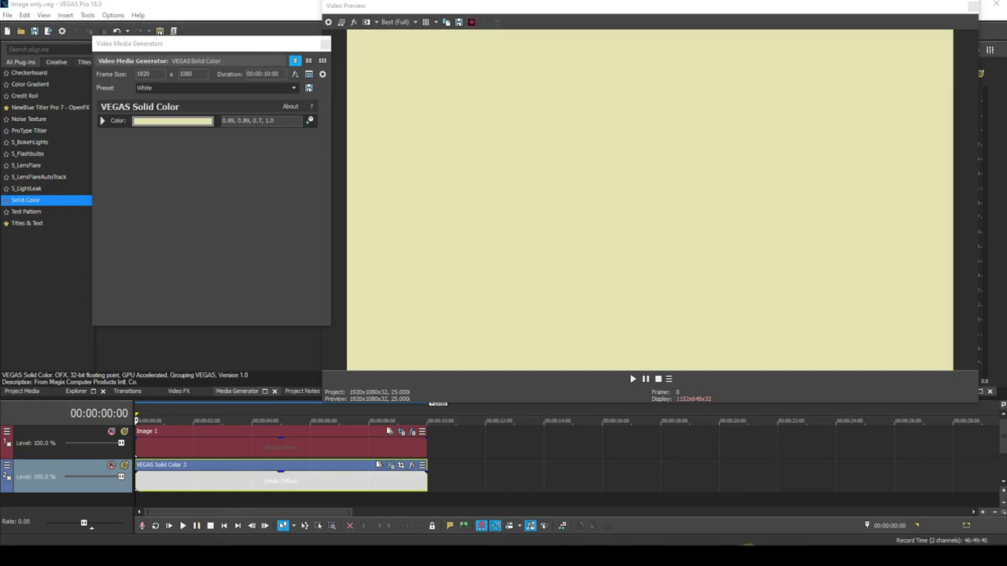
pyautogui.click(598, 523)
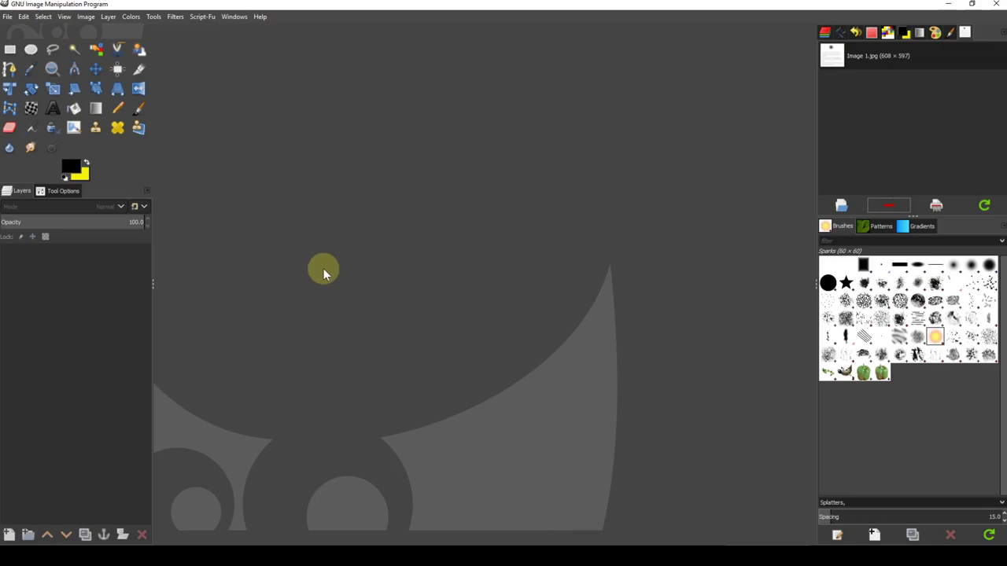
# Step: Reopen Image 1.jpg from the recent files list
pyautogui.click(8, 21)
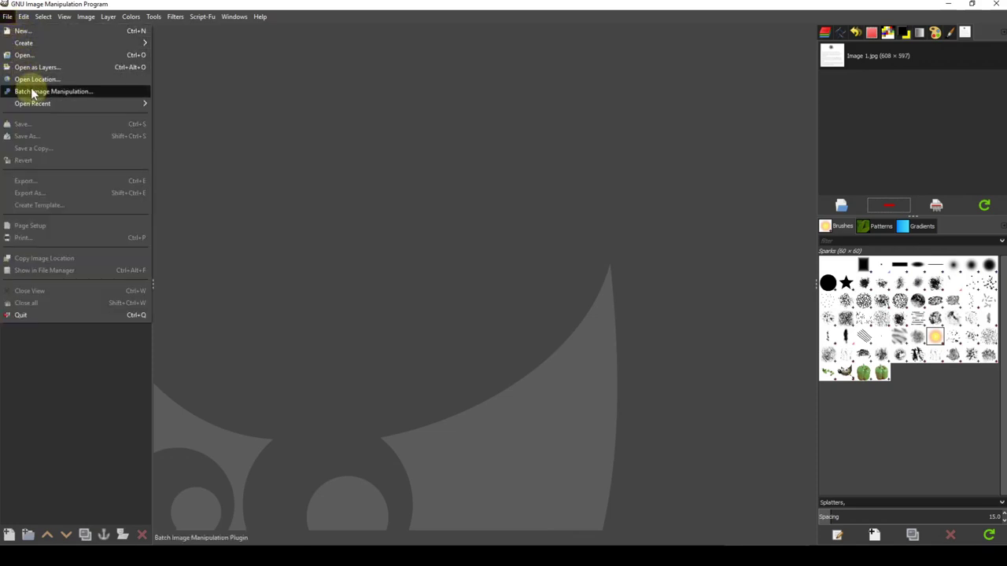
pyautogui.moveTo(40, 103)
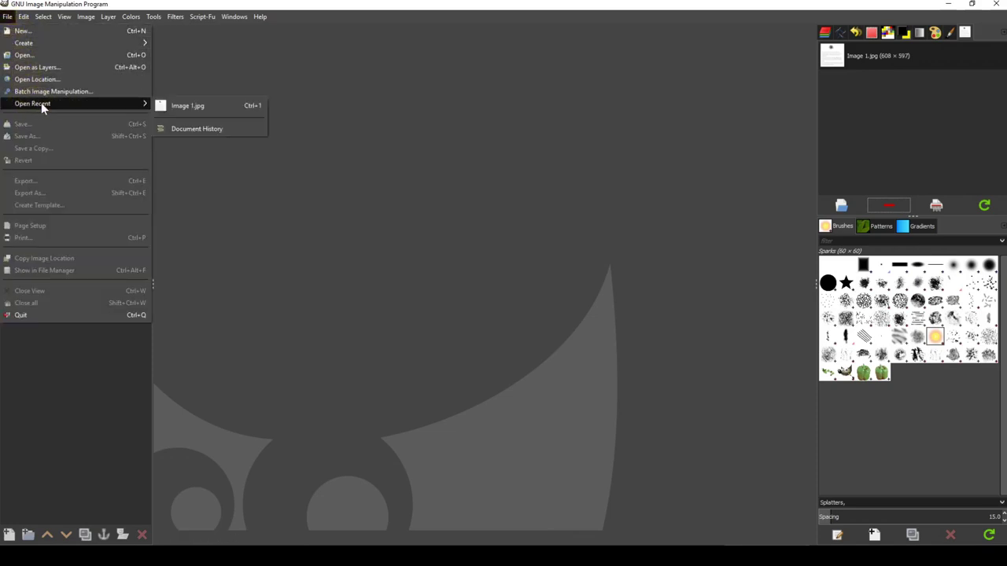
pyautogui.click(198, 108)
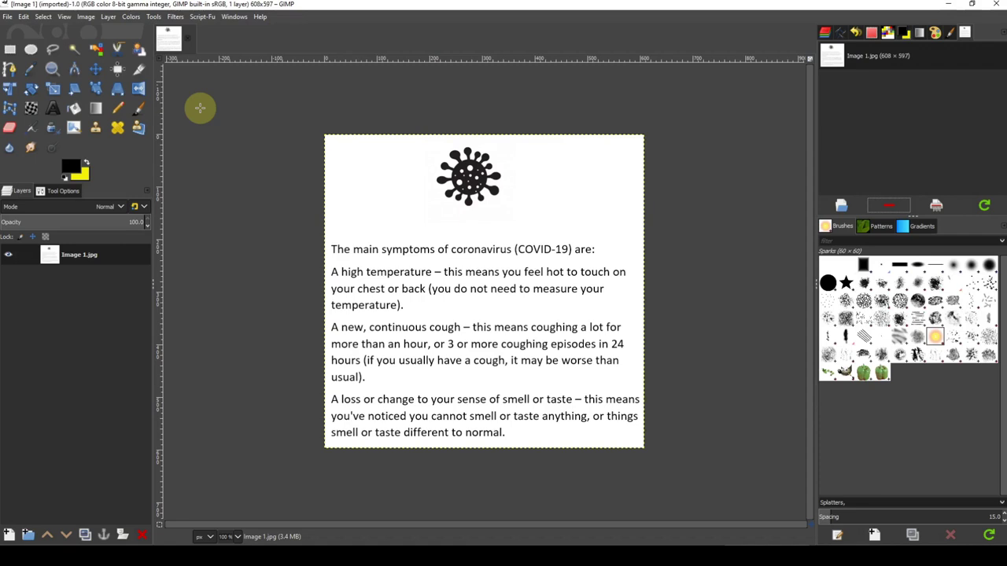
# Step: Add an alpha channel to the Image 1.jpg layer
pyautogui.click(108, 19)
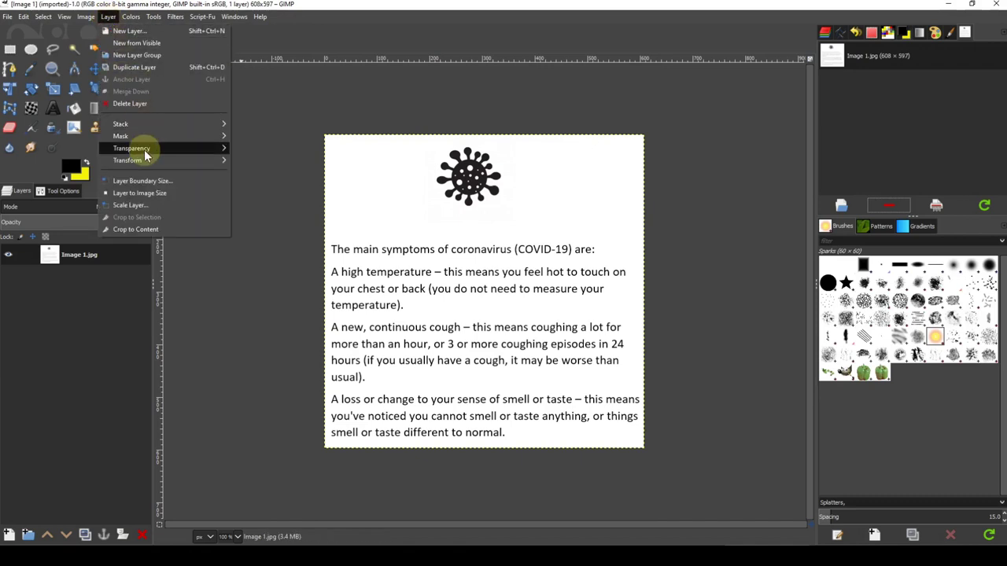
pyautogui.moveTo(145, 149)
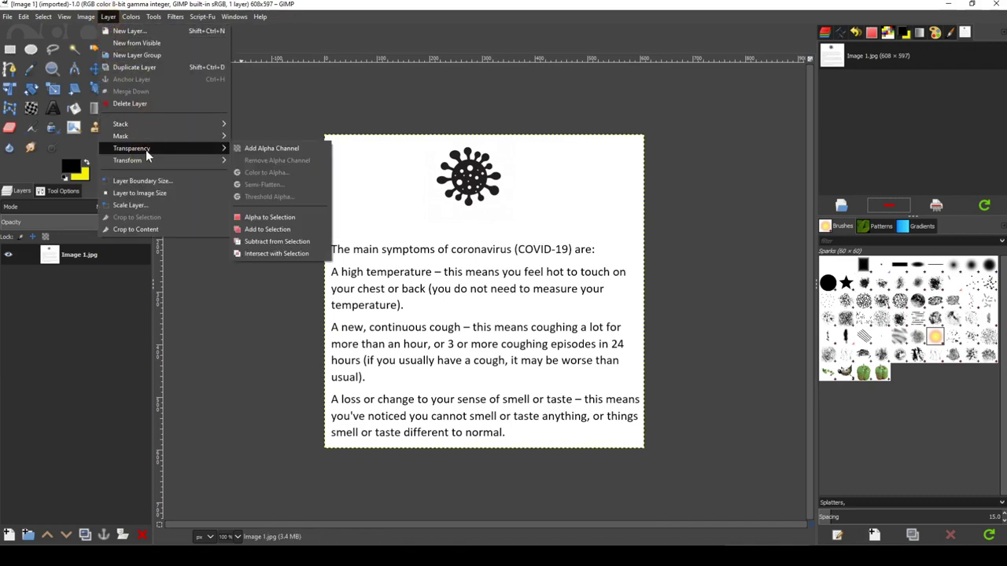
pyautogui.click(287, 150)
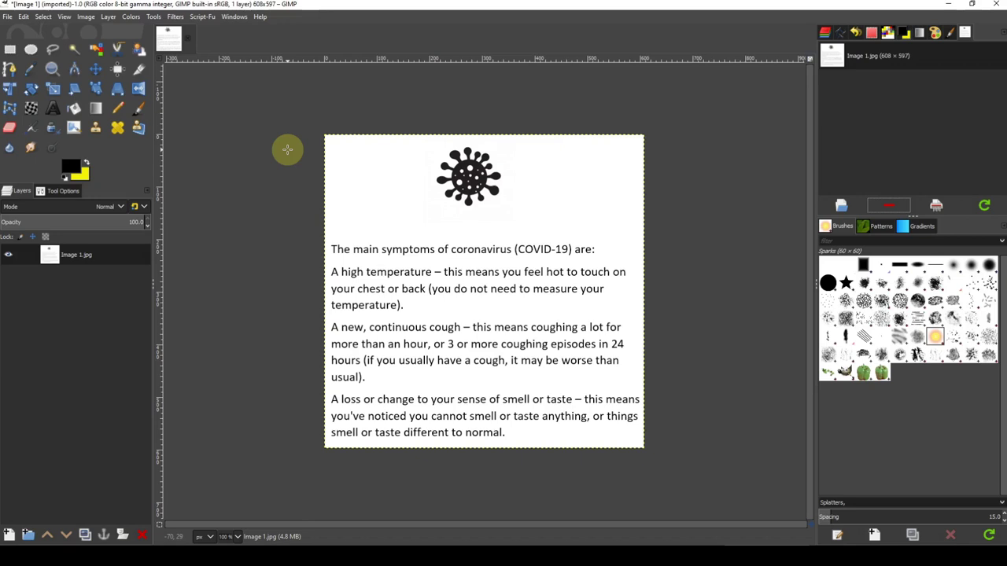
# Step: Apply Color to Alpha with white to remove the slide's white background
pyautogui.click(134, 19)
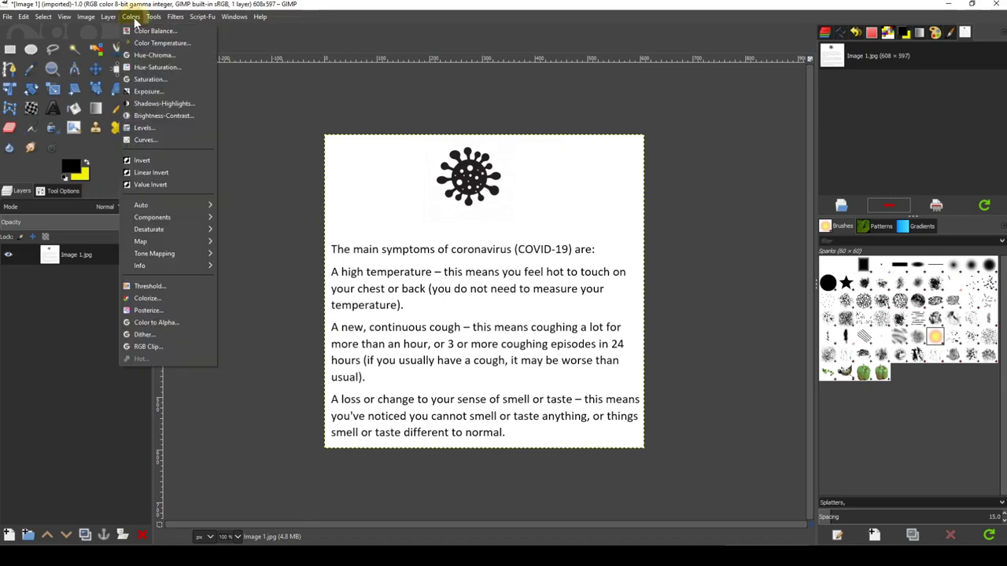
pyautogui.click(175, 322)
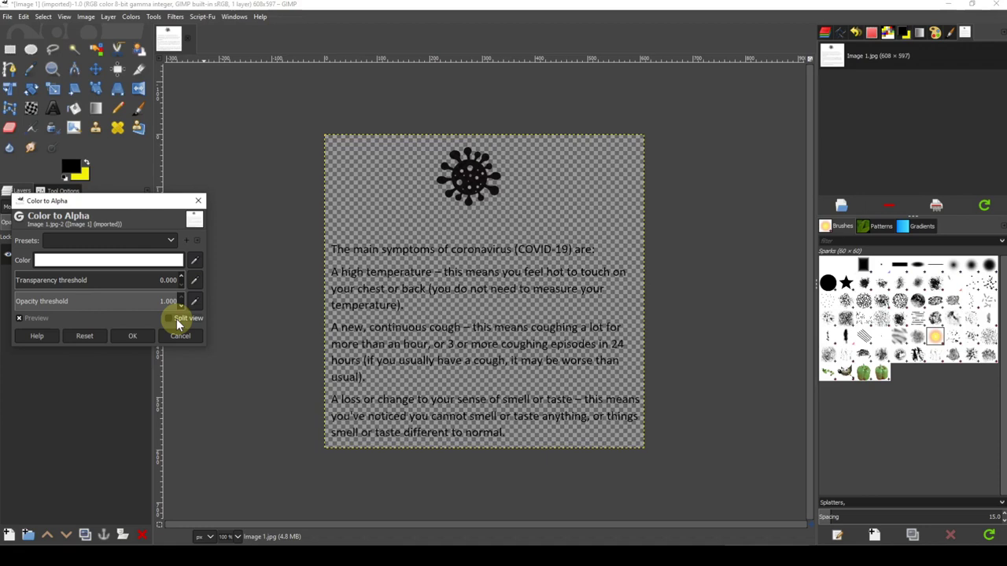
pyautogui.click(133, 336)
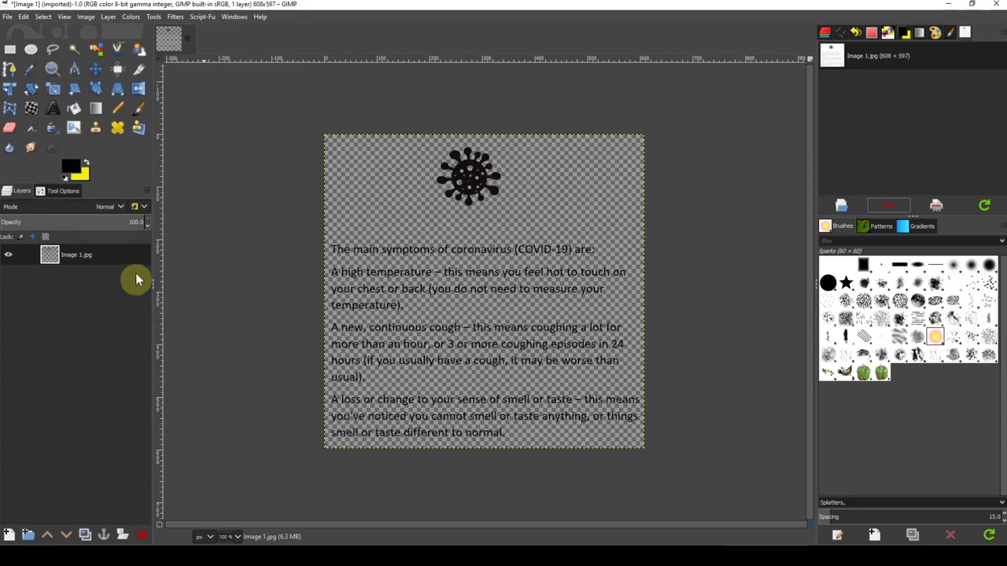
# Step: Start Export As and name the file 'Image 1 Transparent.png'
pyautogui.click(8, 17)
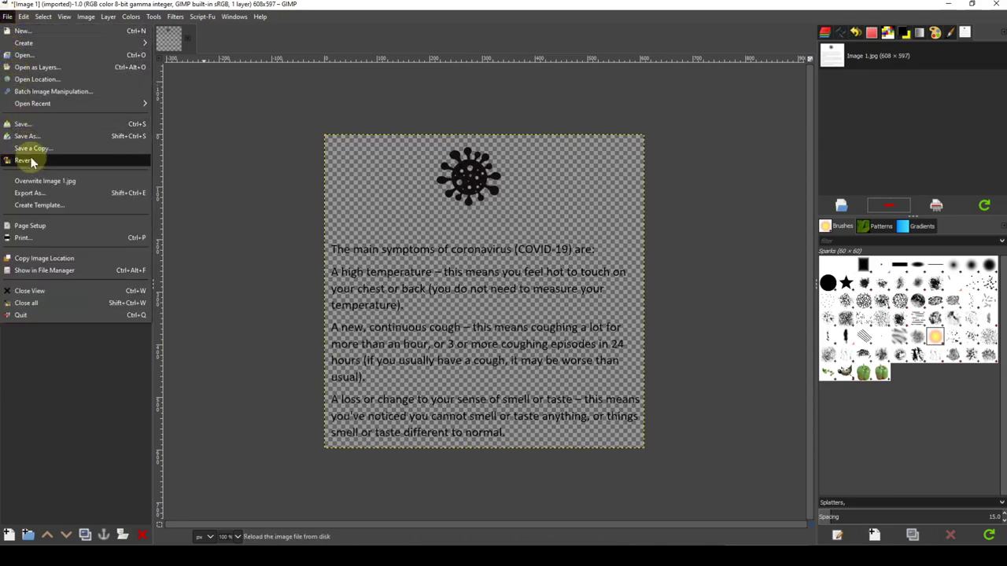
pyautogui.click(35, 194)
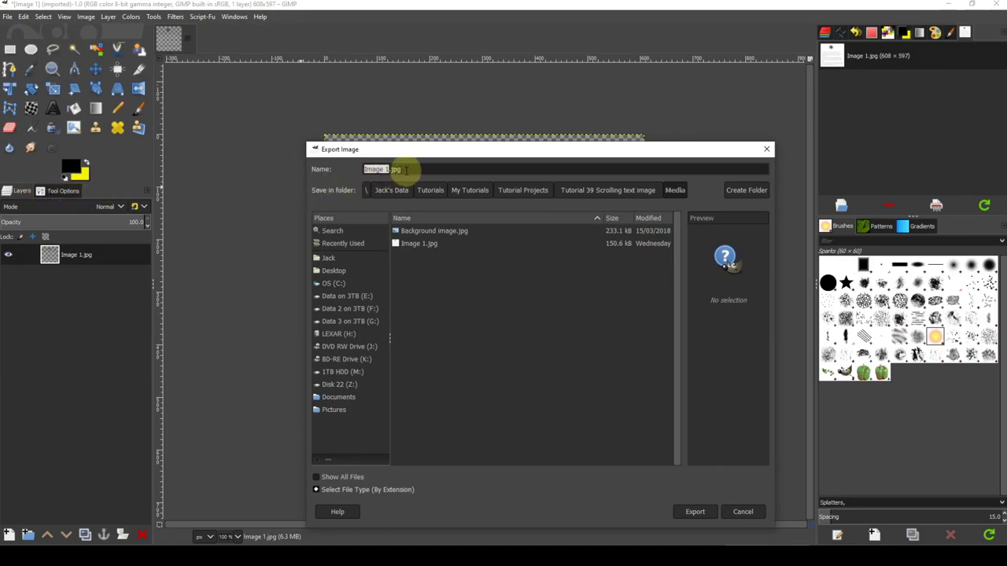
pyautogui.tripleClick(356, 170)
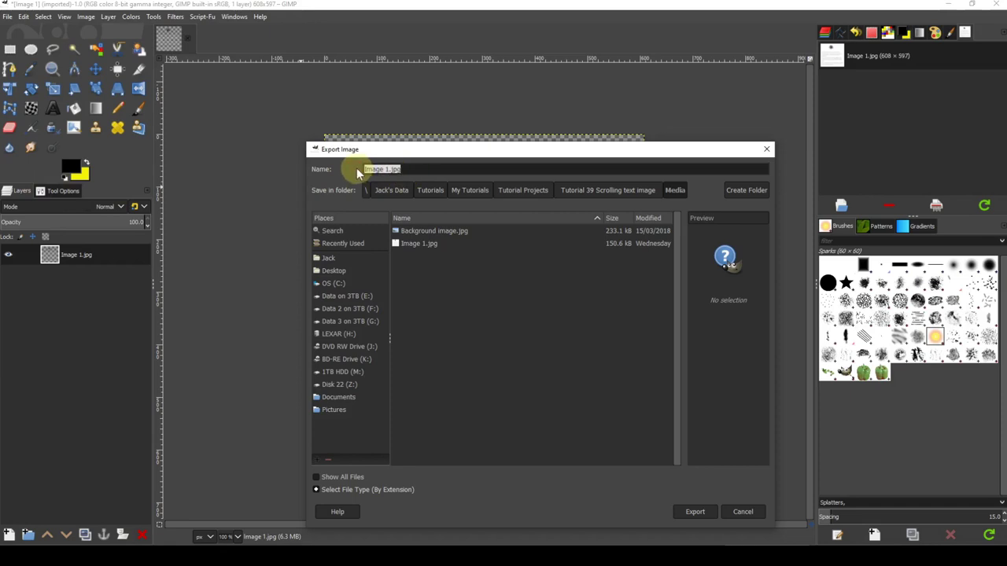
pyautogui.write('M')
pyautogui.press('BackSpace')
pyautogui.write('Imag')
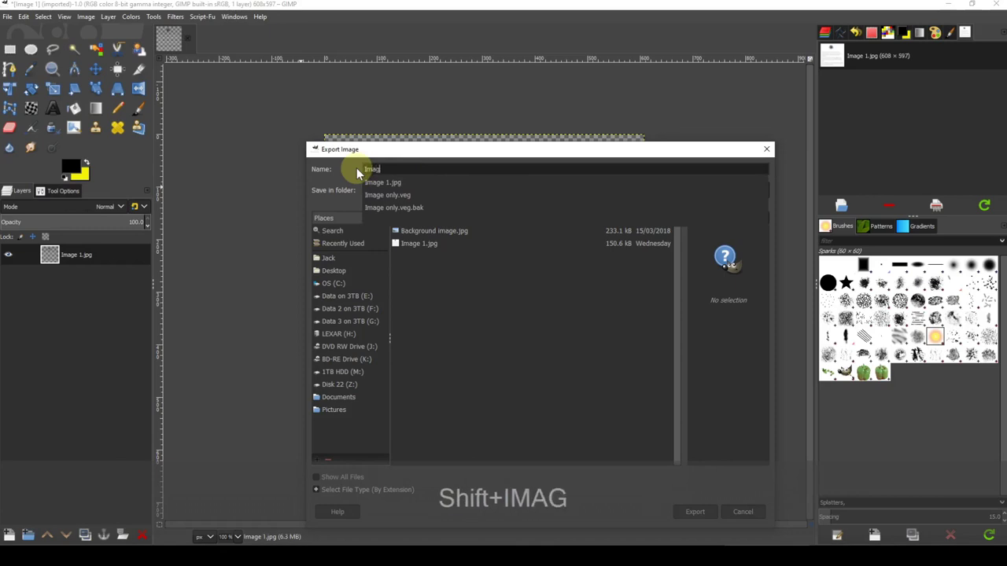
pyautogui.write('e 1 Tr')
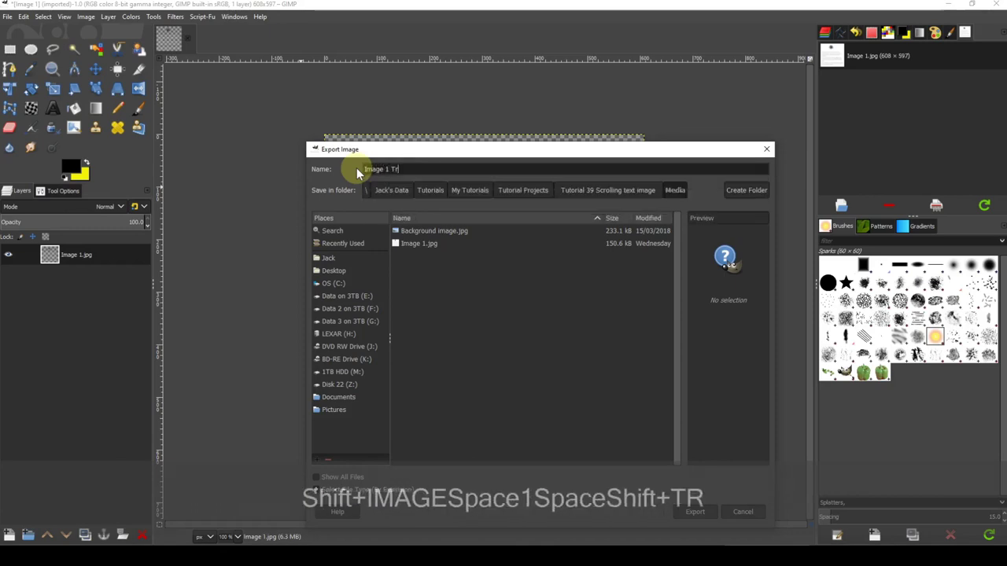
pyautogui.write('anspare')
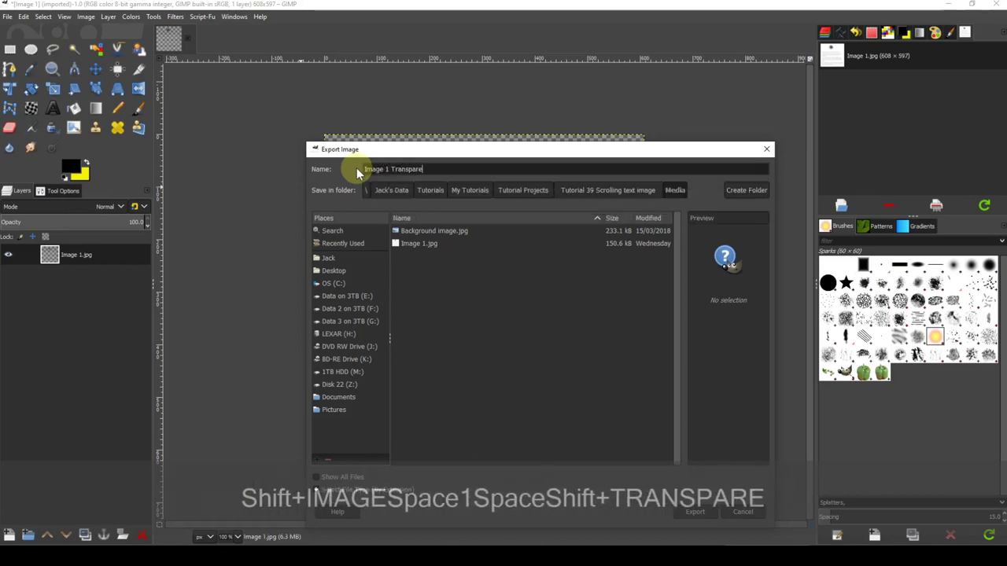
pyautogui.write('nt')
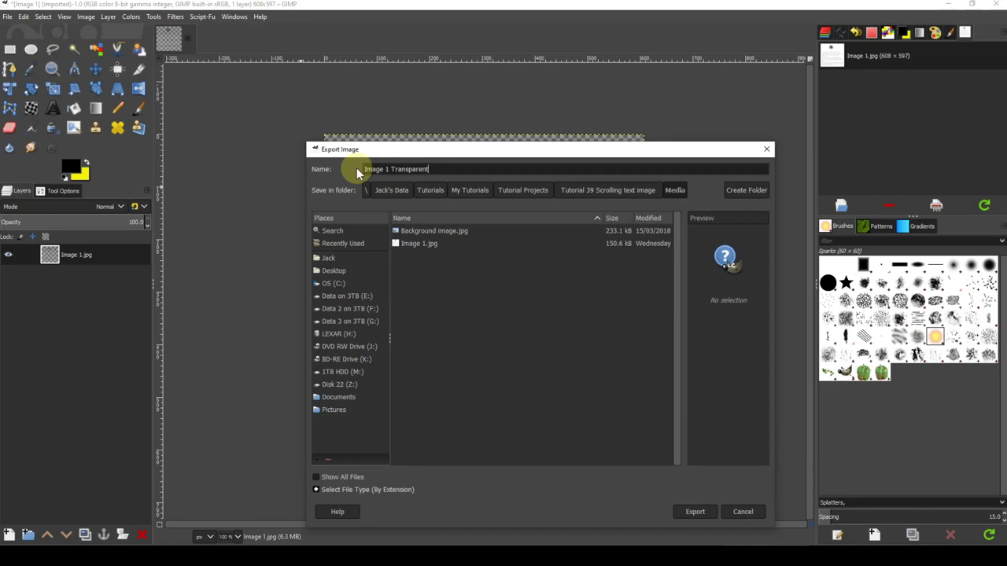
pyautogui.write('.p')
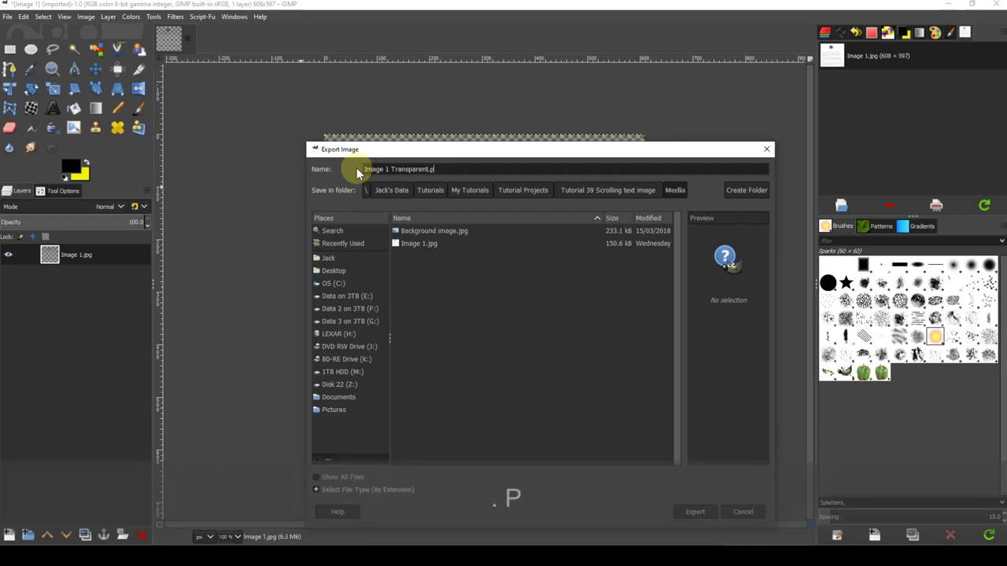
pyautogui.write('ng')
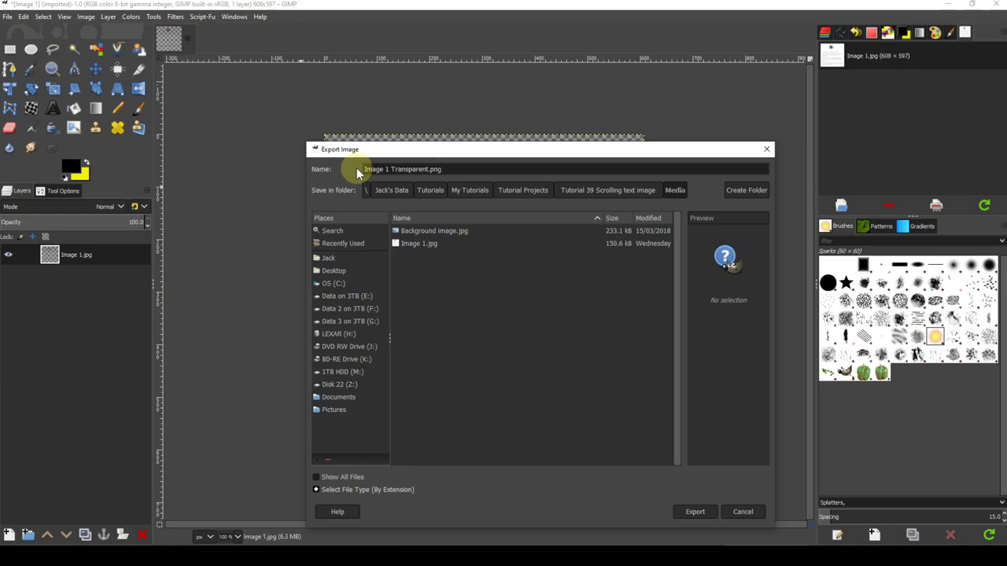
# Step: Export Image 1 Transparent.png, accepting the default PNG settings
pyautogui.click(693, 512)
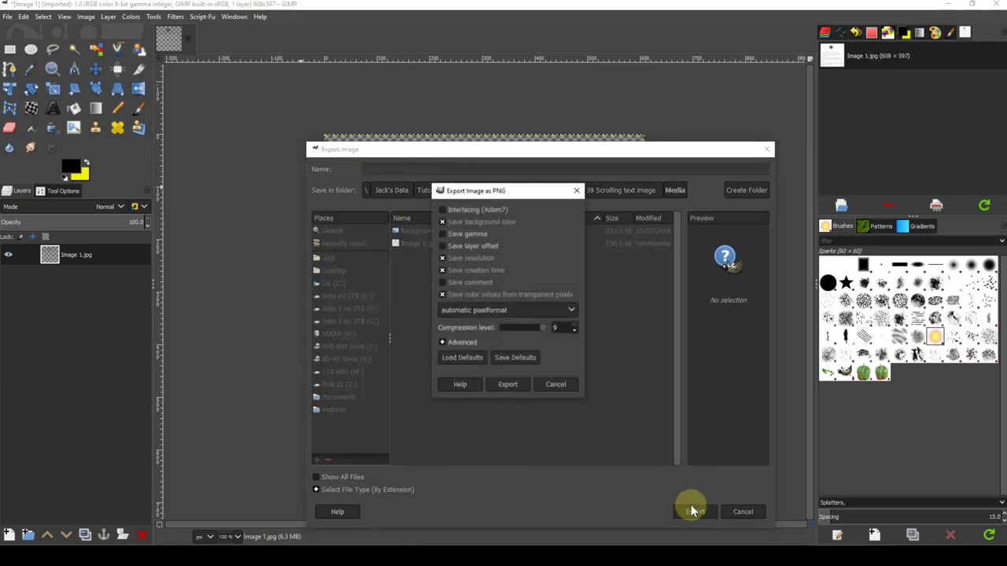
pyautogui.click(504, 383)
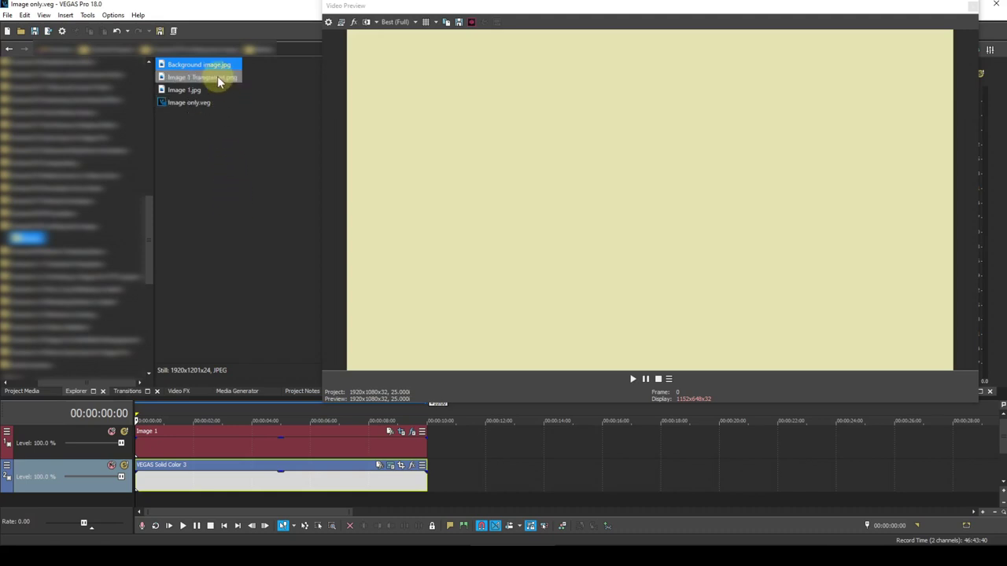
# Step: Drop Image 1 Transparent.png onto track 1 and Background image.jpg onto track 2 beneath it
pyautogui.moveTo(217, 75); pyautogui.dragTo(463, 441)
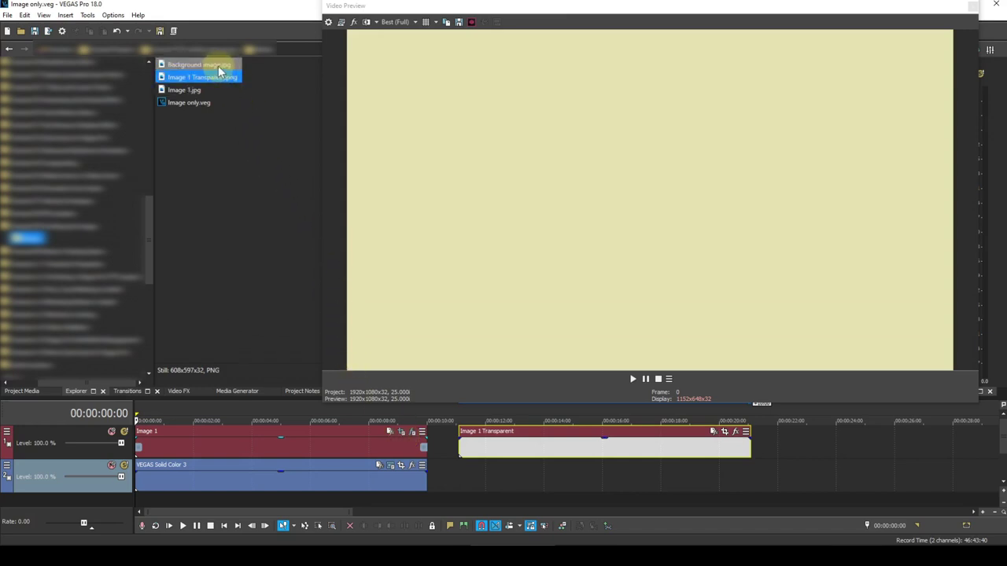
pyautogui.moveTo(220, 65); pyautogui.dragTo(465, 470)
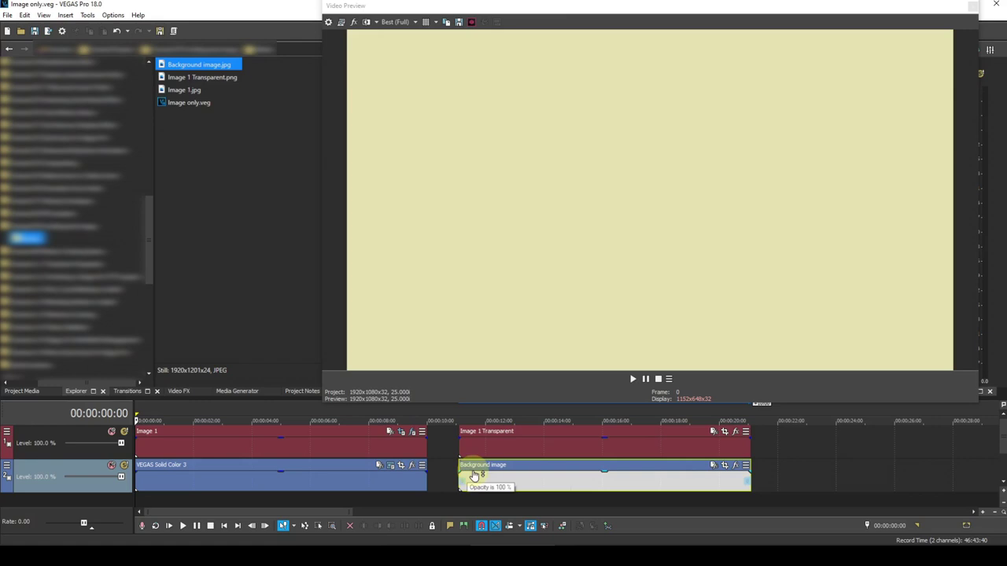
# Step: Scrub the timeline around 00:00:11–00:00:14 to preview the text overlay, stopping at 00:00:11:20
pyautogui.click(498, 413)
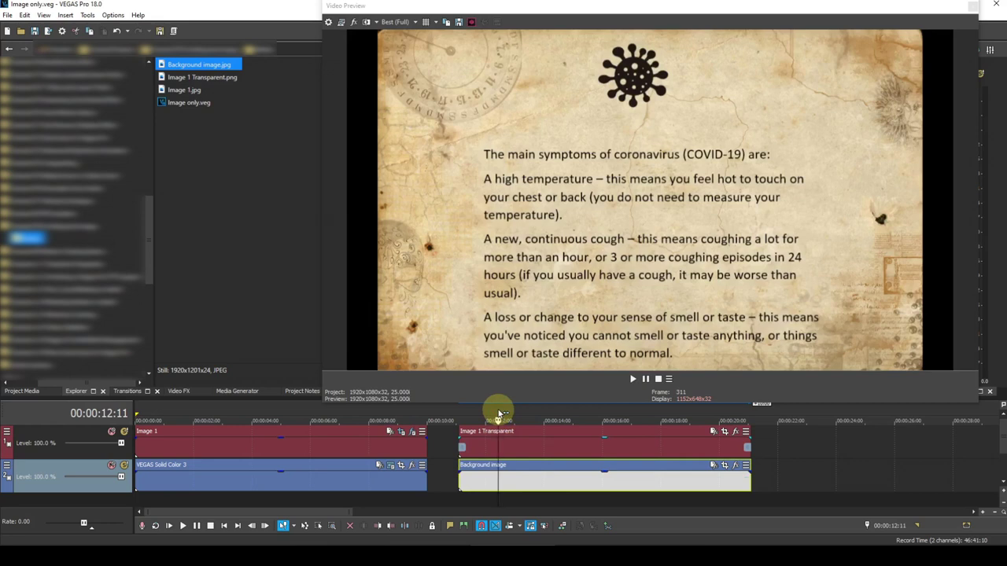
pyautogui.click(541, 413)
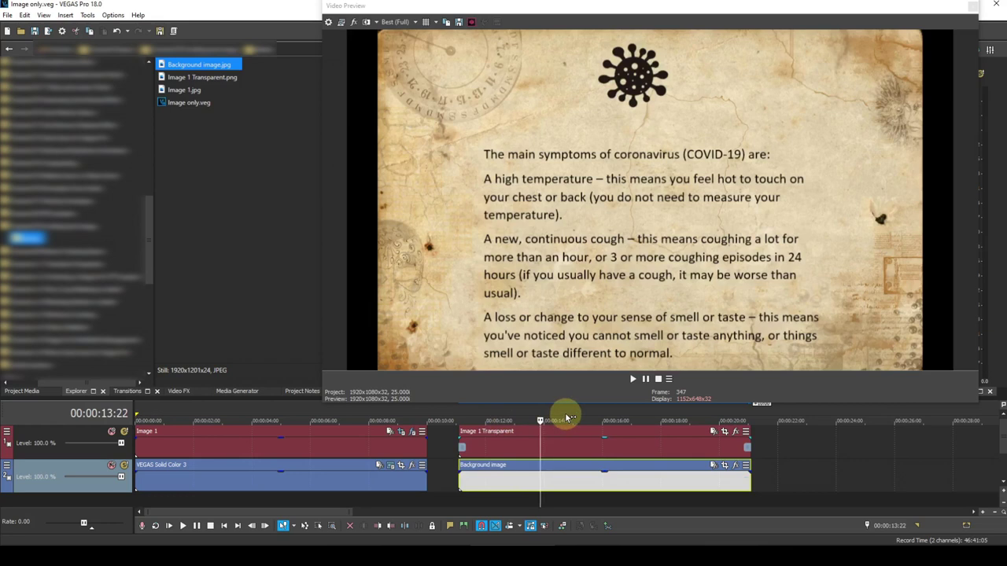
pyautogui.click(566, 417)
pyautogui.click(466, 417)
pyautogui.click(478, 417)
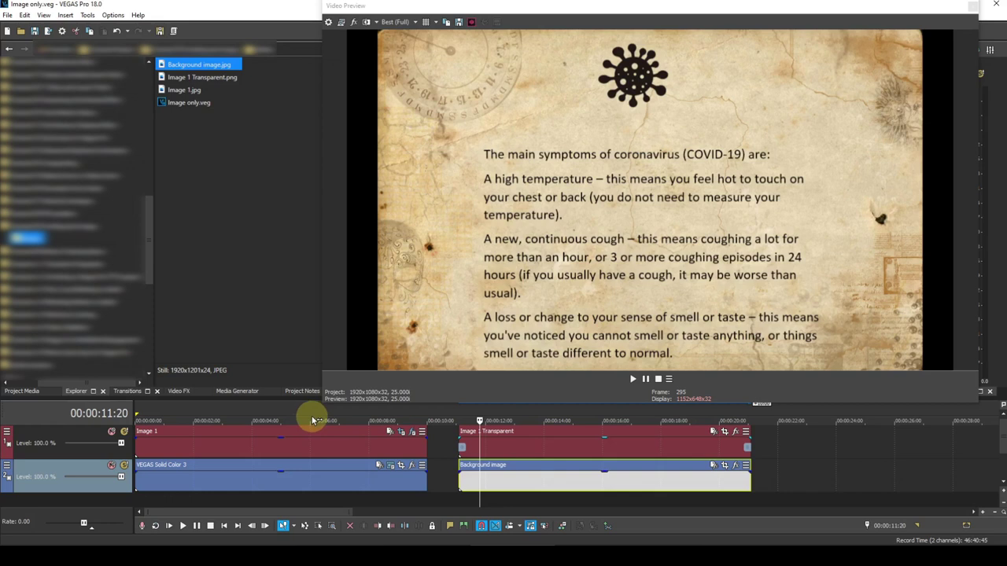
# Step: Copy the start and end scroll keyframes from Image 1's Event Pan/Crop
pyautogui.click(401, 432)
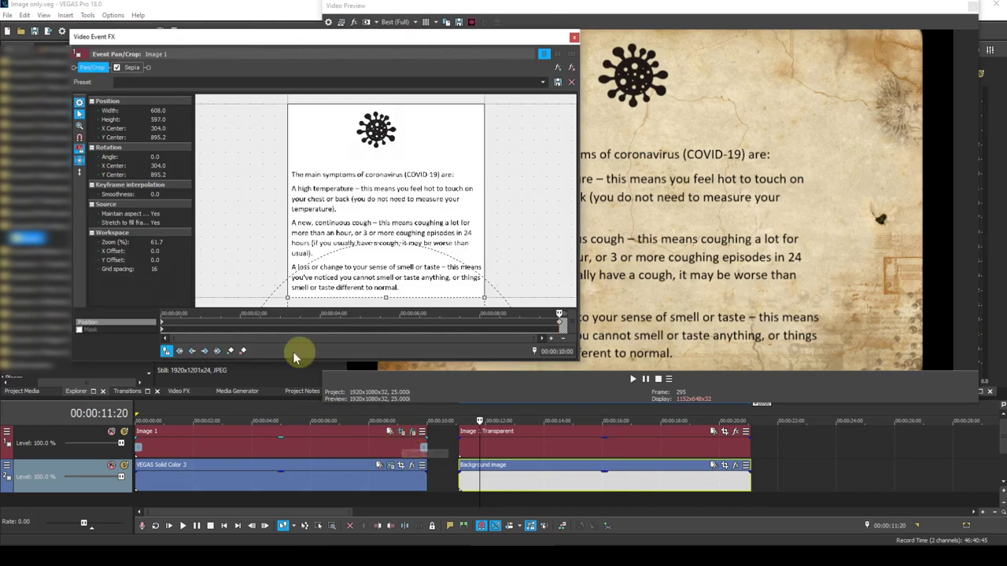
pyautogui.click(163, 324)
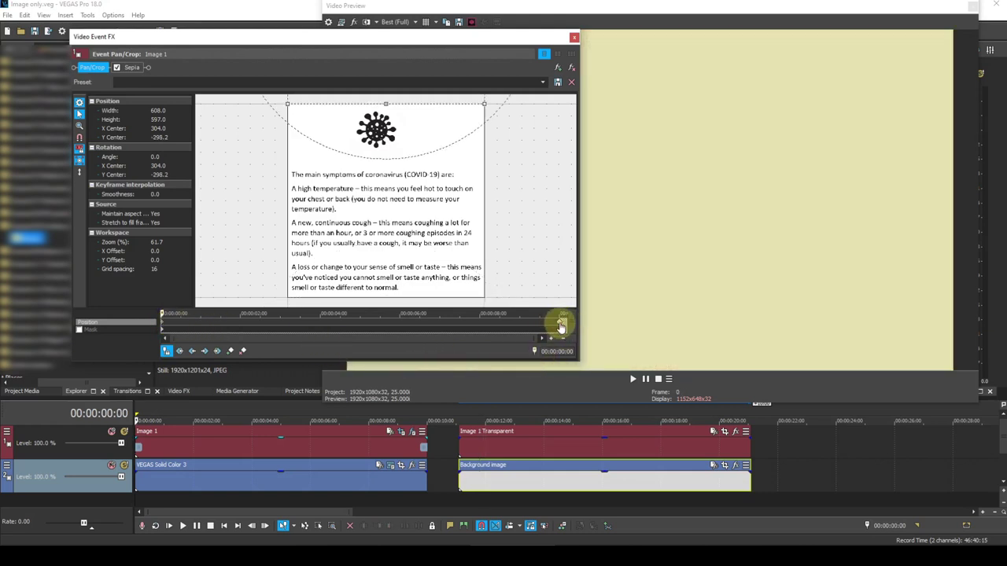
pyautogui.press('shift')
pyautogui.rightClick(561, 325)
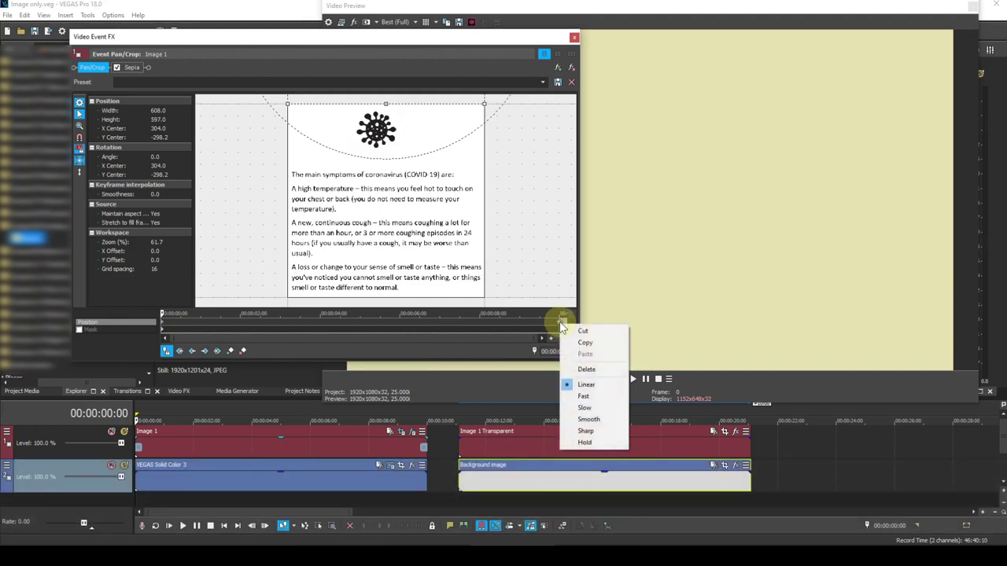
pyautogui.click(584, 343)
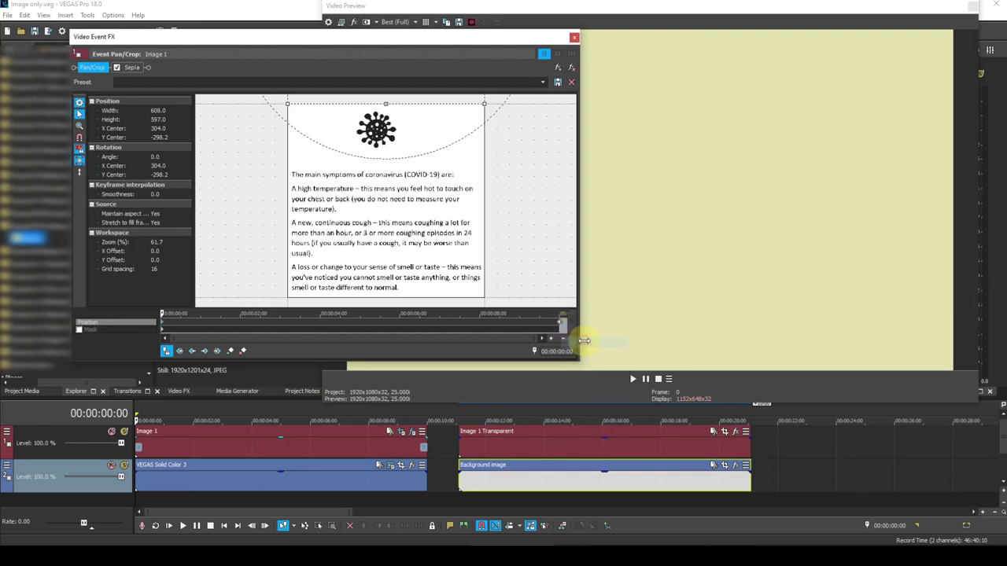
pyautogui.click(575, 38)
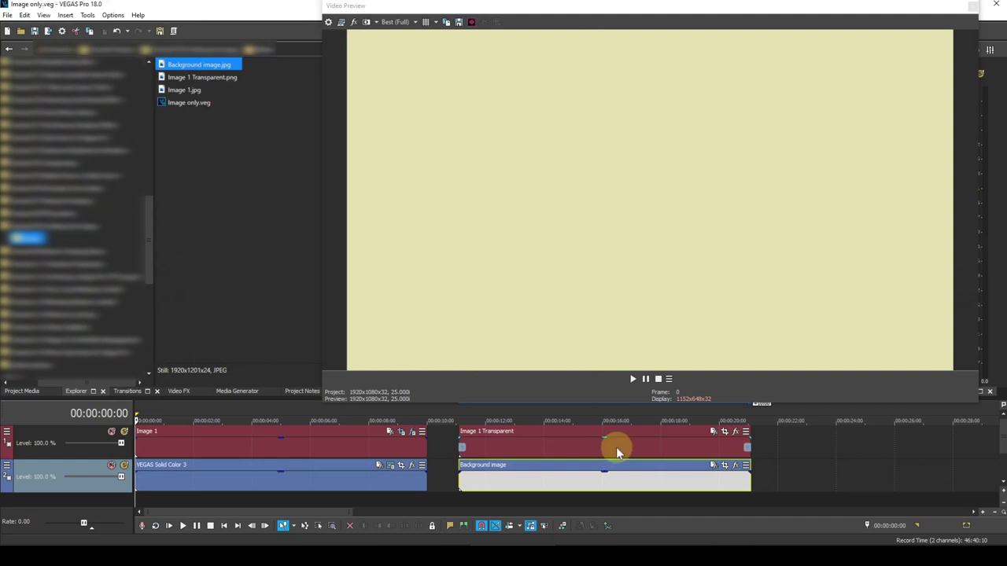
# Step: Paste the copied scroll keyframes into Image 1 Transparent's Event Pan/Crop
pyautogui.click(725, 433)
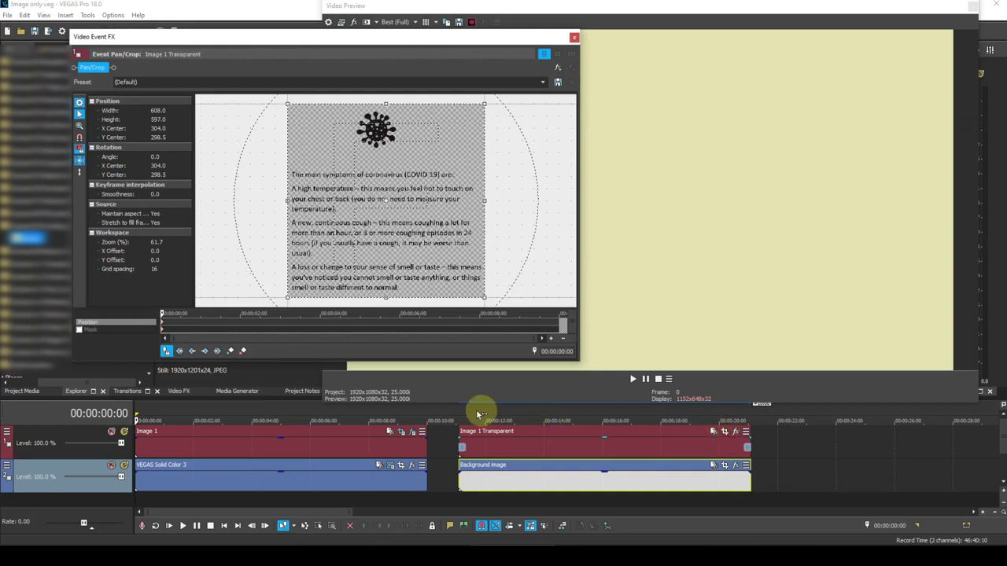
pyautogui.rightClick(163, 326)
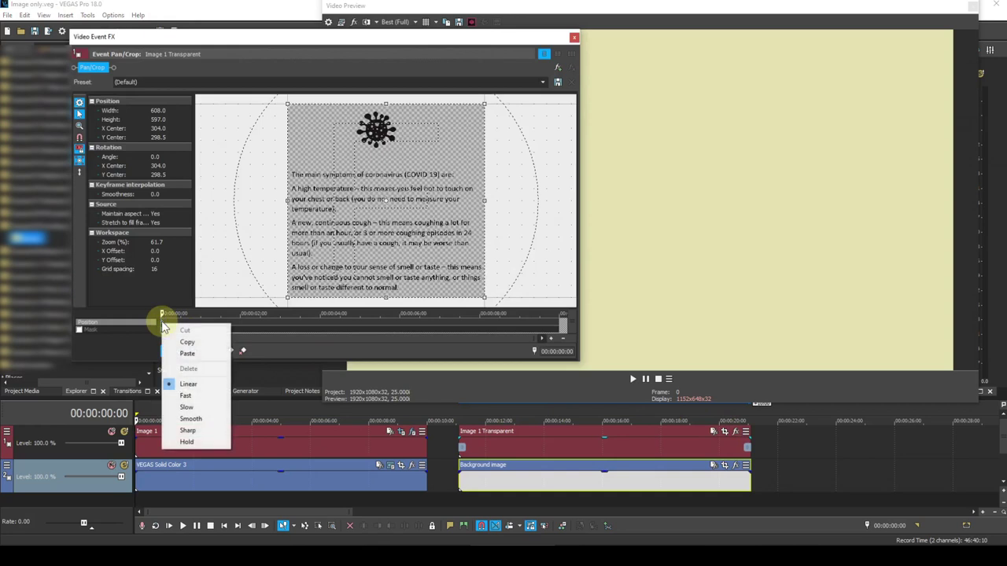
pyautogui.click(186, 354)
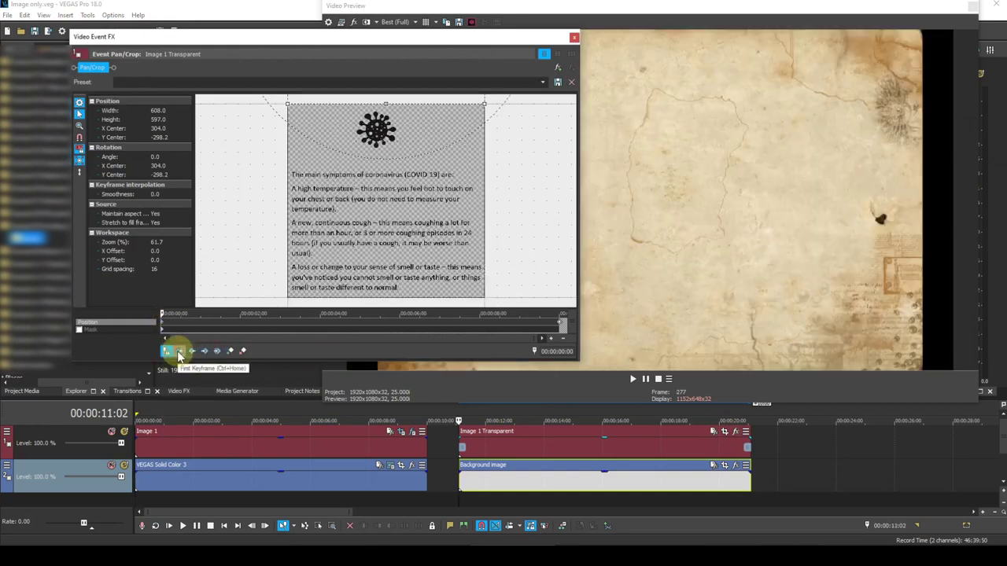
pyautogui.click(574, 39)
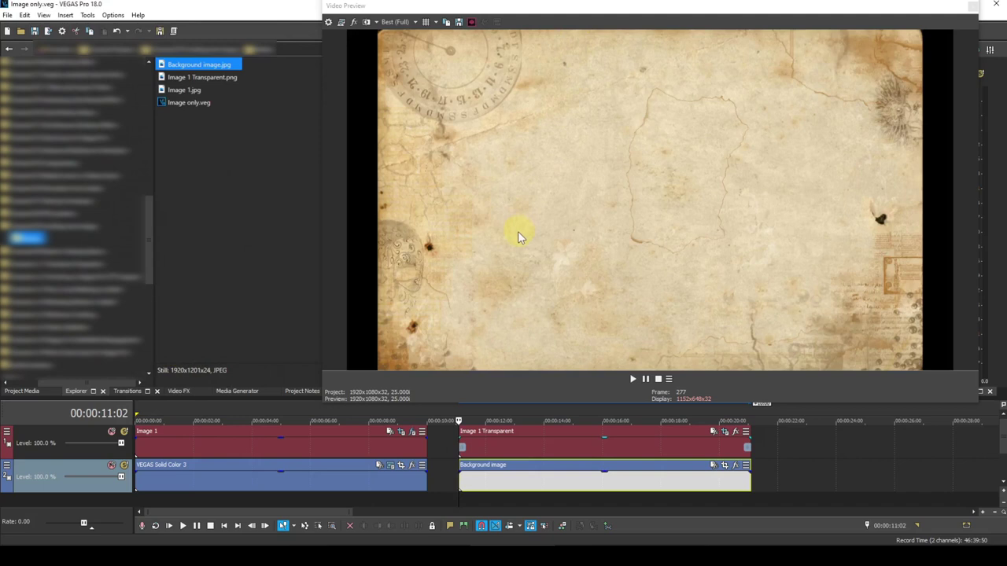
pyautogui.click(184, 527)
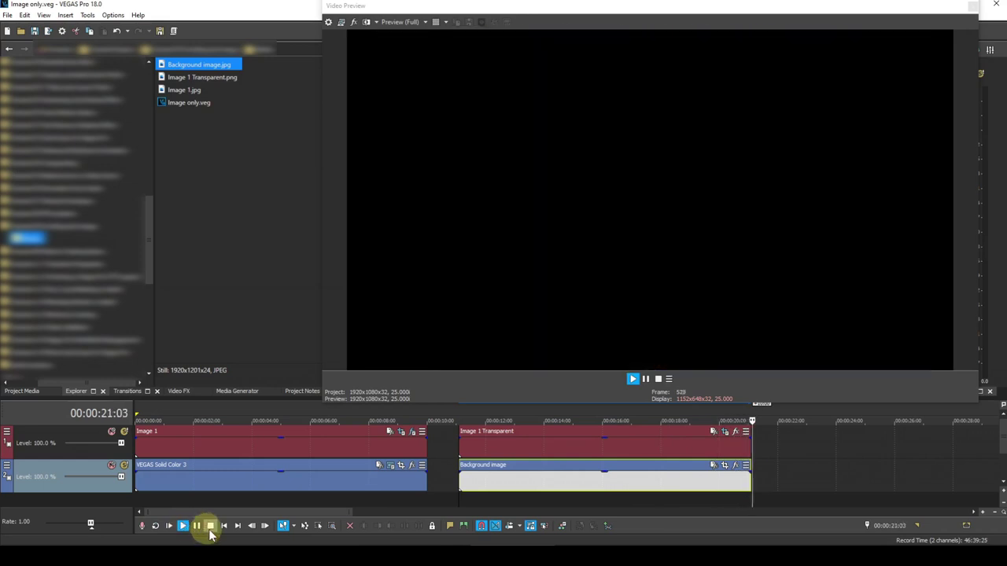
pyautogui.click(210, 531)
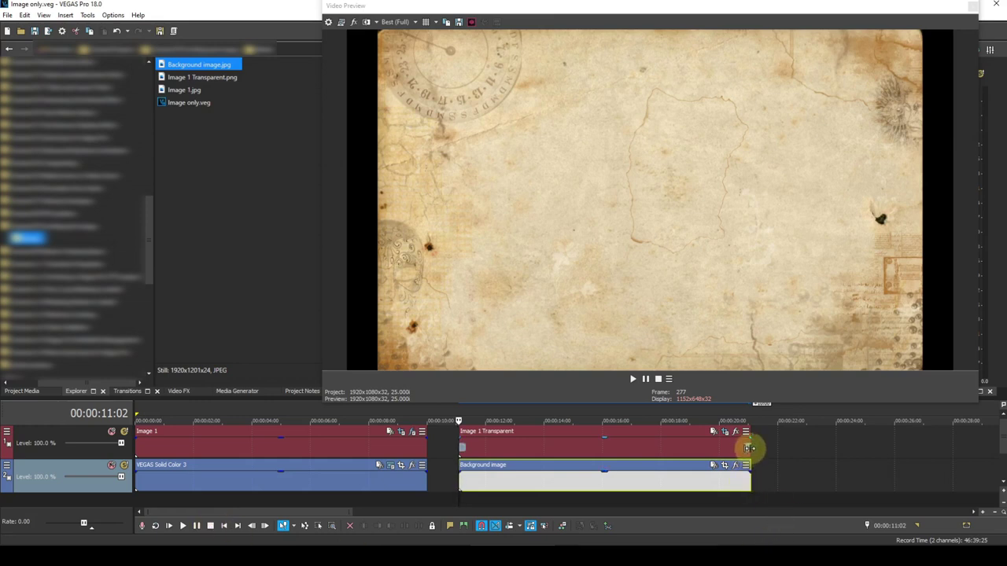
# Step: Extend the right edges of Image 1 Transparent and Background image to the same new length
pyautogui.moveTo(748, 447); pyautogui.dragTo(832, 449)
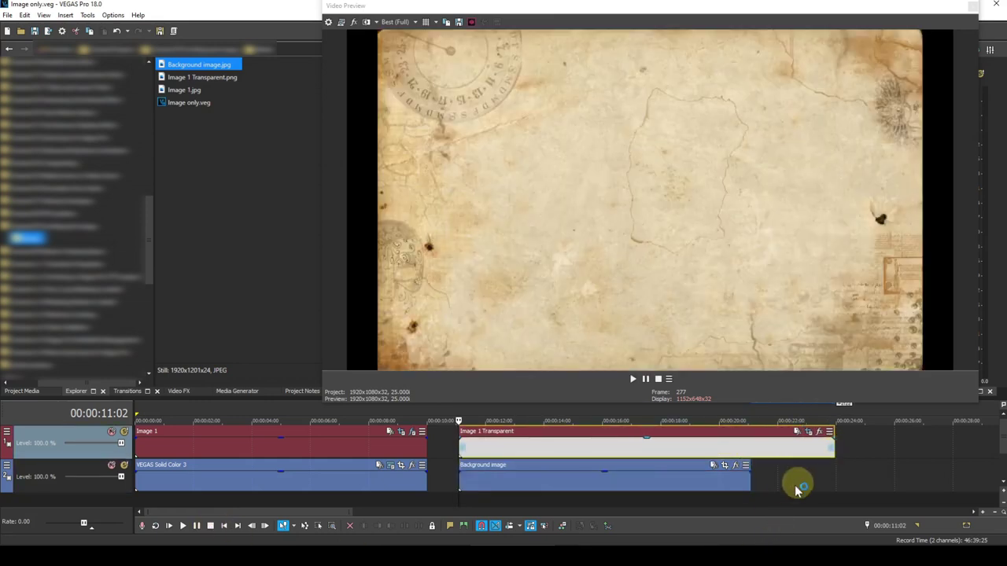
pyautogui.click(749, 483)
pyautogui.moveTo(749, 483); pyautogui.dragTo(830, 481)
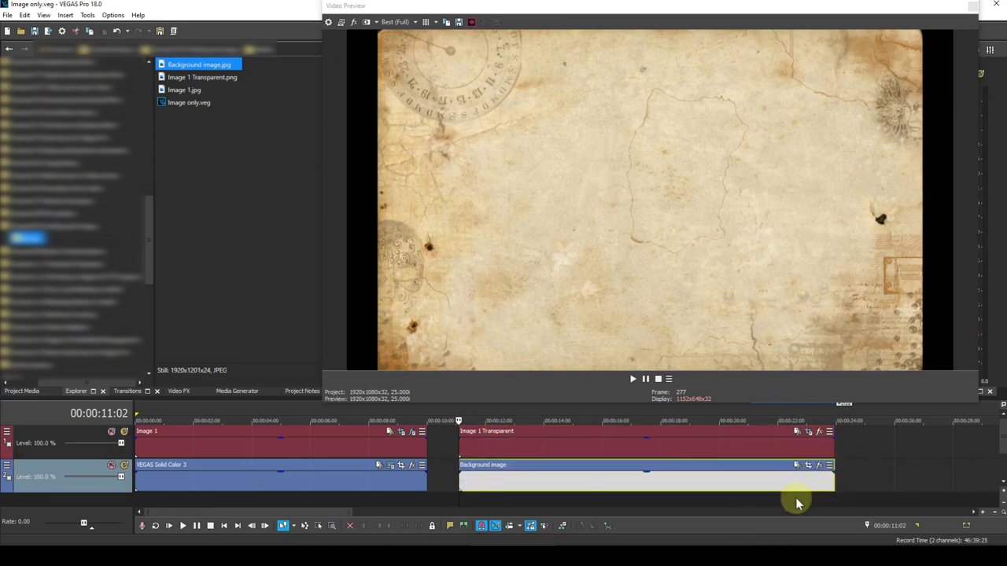
# Step: Move Image 1 Transparent's end pan/crop keyframe to the clip's new end
pyautogui.click(808, 433)
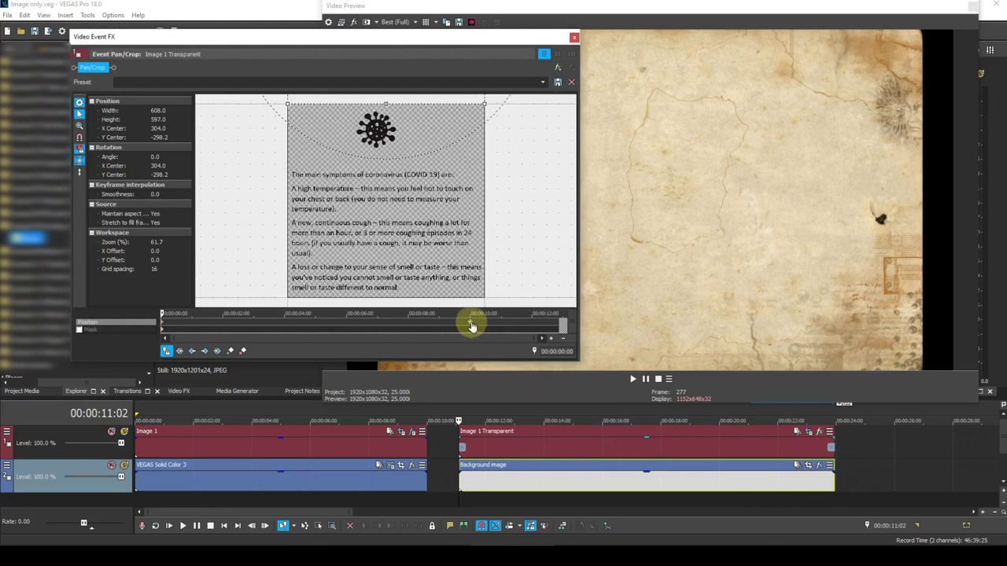
pyautogui.click(474, 325)
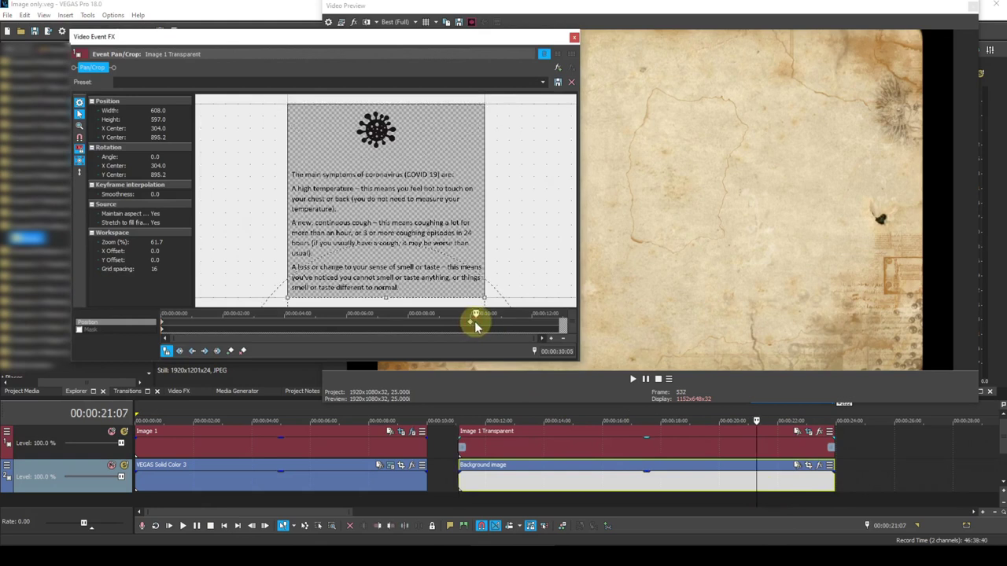
pyautogui.moveTo(471, 325); pyautogui.dragTo(563, 325)
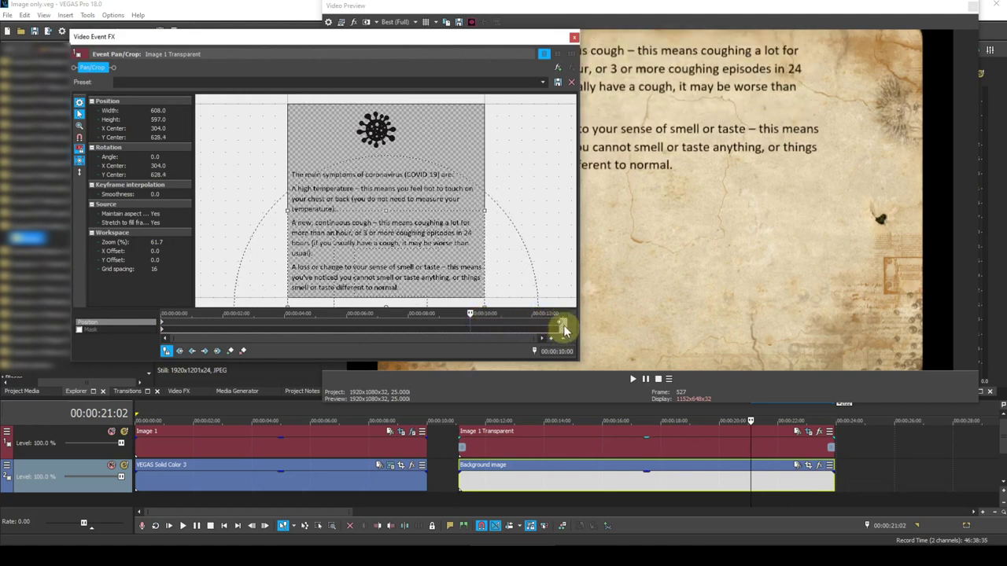
pyautogui.click(574, 37)
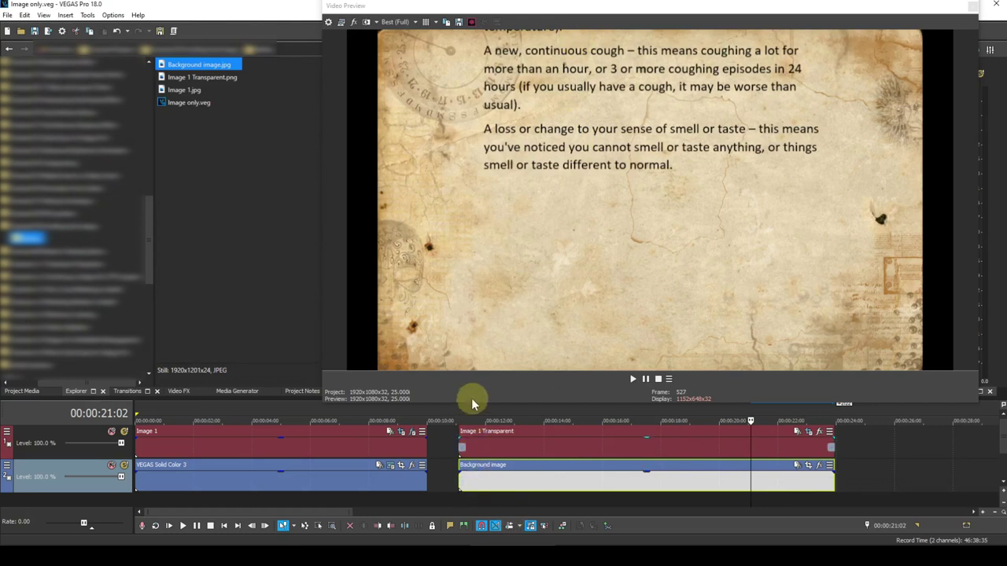
pyautogui.click(463, 418)
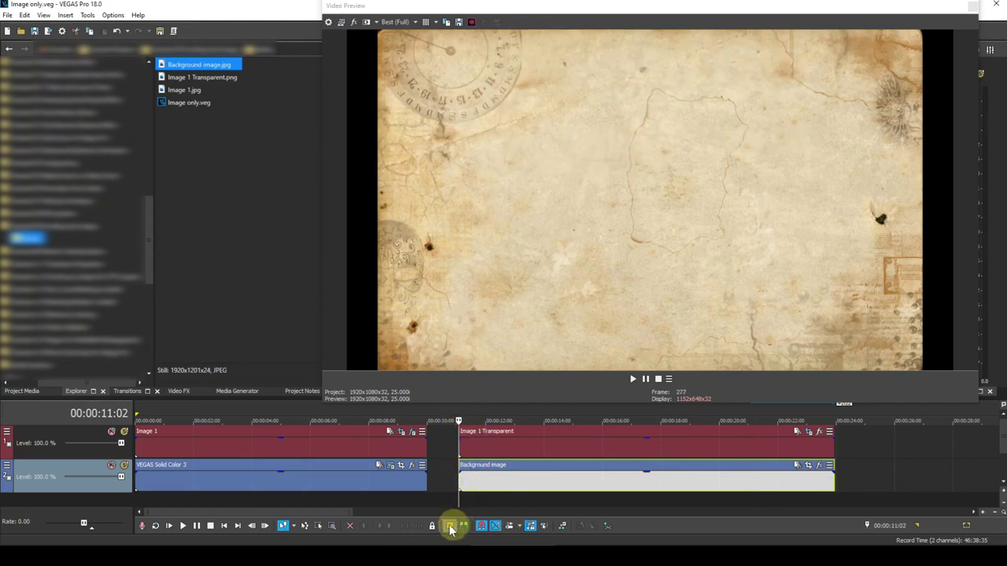
pyautogui.click(188, 532)
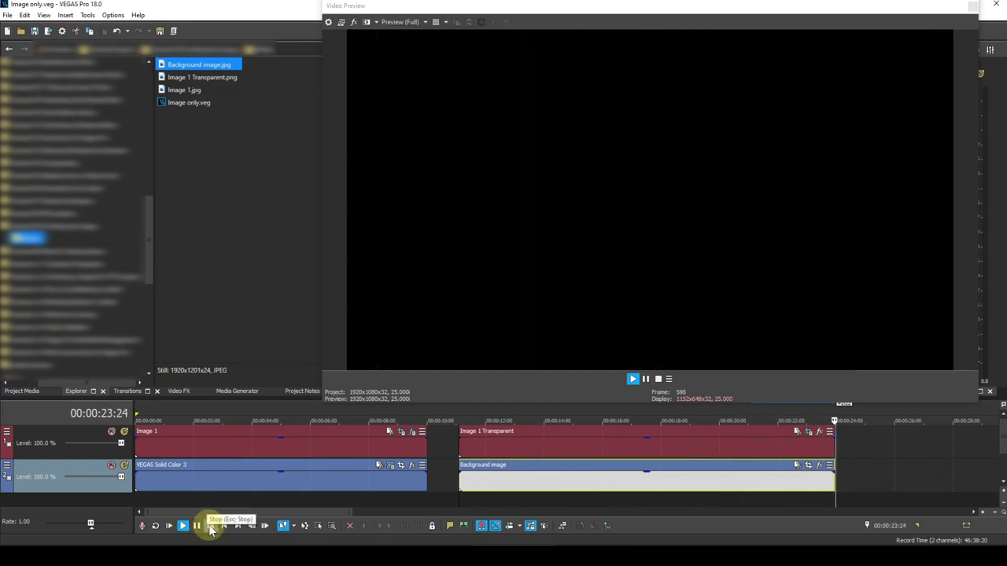
pyautogui.click(210, 526)
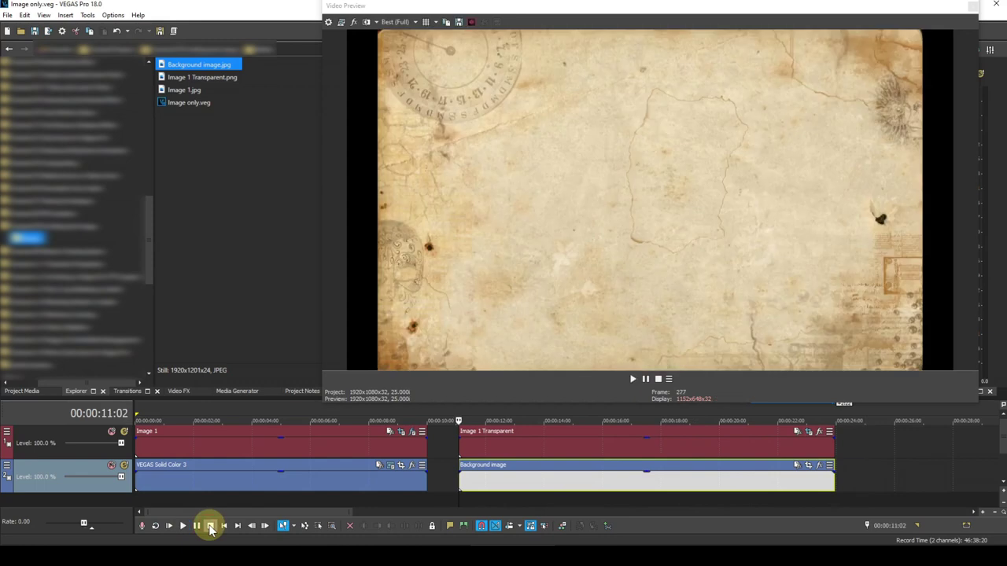